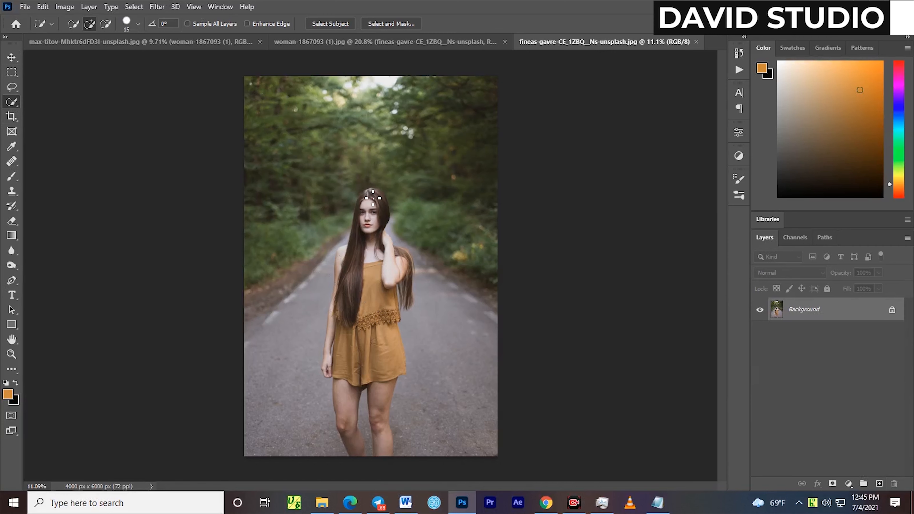
Select the woman from head to legs with Quick Selection, including the loose hair beside her elbow
mouse_move(375, 193)
mouse_down()
mouse_move(374, 360)
mouse_move(356, 260)
mouse_up()
mouse_move(359, 365)
mouse_down()
mouse_move(343, 256)
mouse_move(329, 363)
mouse_move(371, 439)
mouse_move(396, 431)
mouse_move(394, 248)
mouse_up()
scroll(378, 212, up, 3)
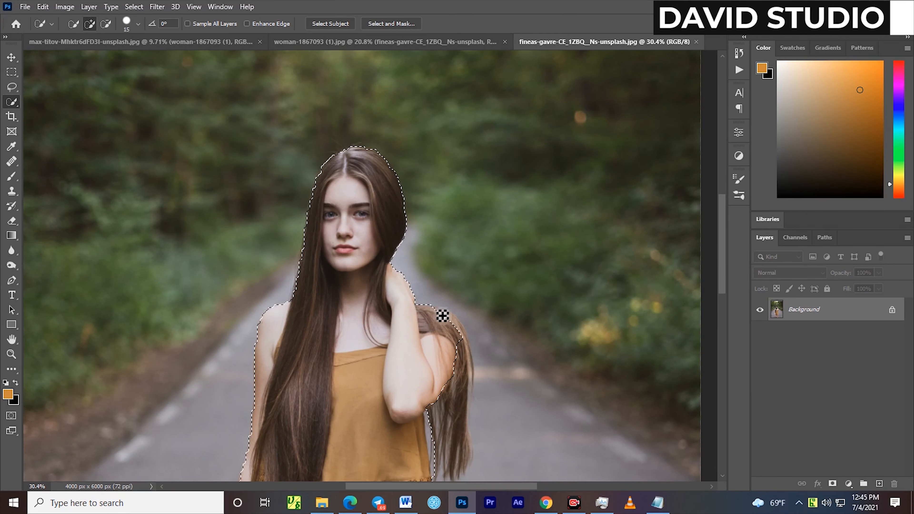
scroll(464, 396, down, 5)
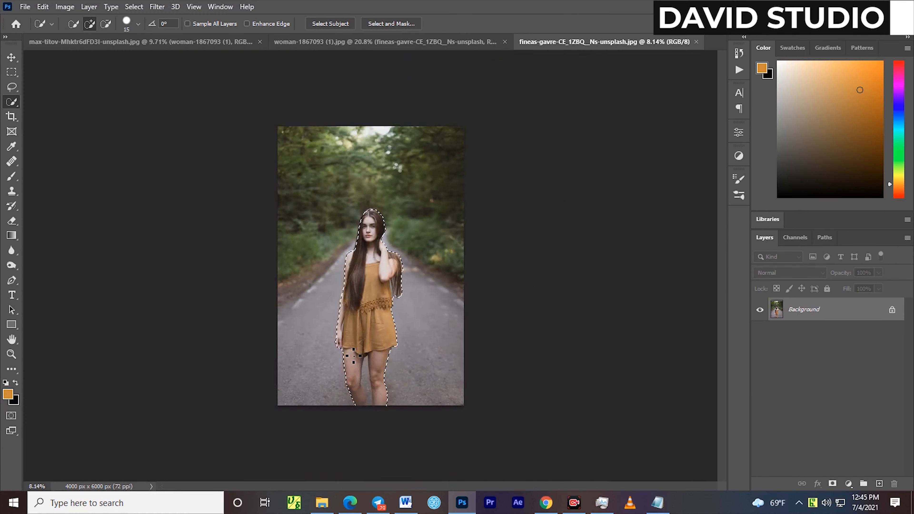
scroll(374, 421, up, 6)
scroll(356, 454, down, 5)
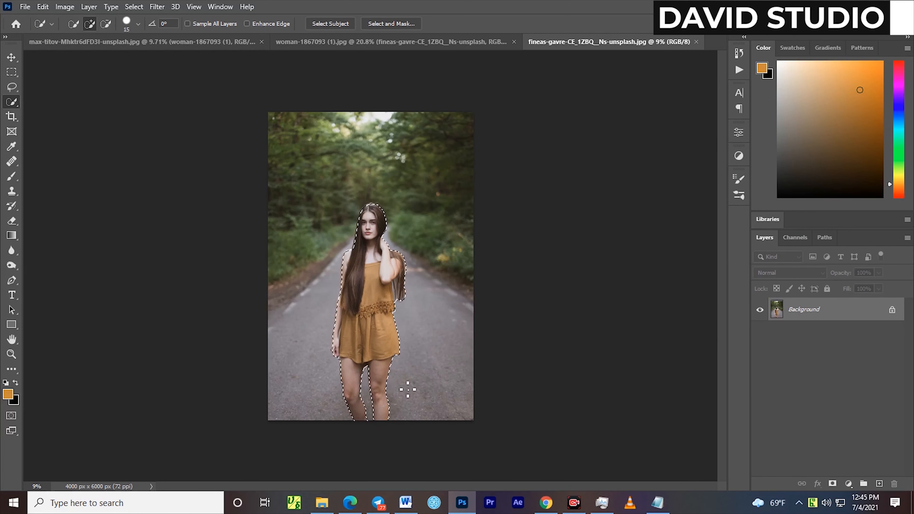
Refine the selection edge around the woman's lowered arm and fingers with Quick Selection
scroll(325, 378, up, 5)
drag(319, 426, 323, 380)
scroll(299, 457, down, 2)
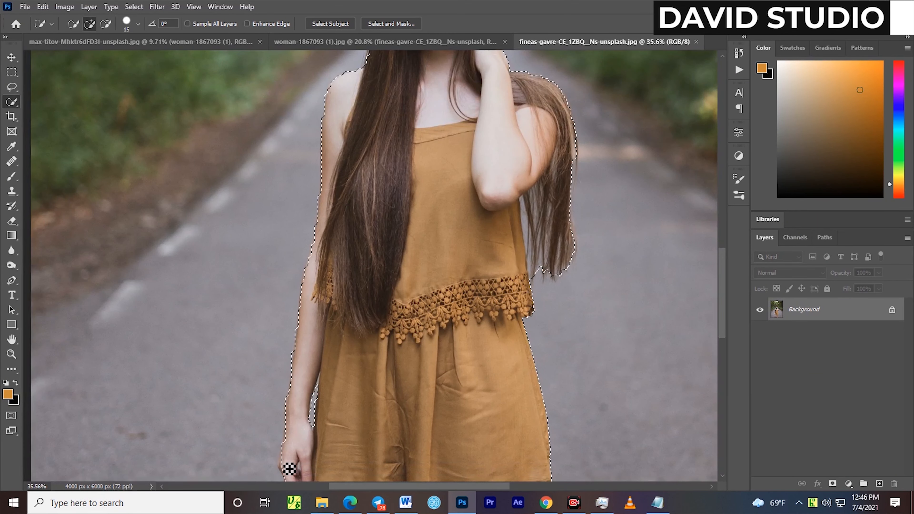
scroll(306, 450, up, 5)
scroll(303, 459, up, 2)
drag(292, 459, 293, 438)
scroll(293, 438, down, 6)
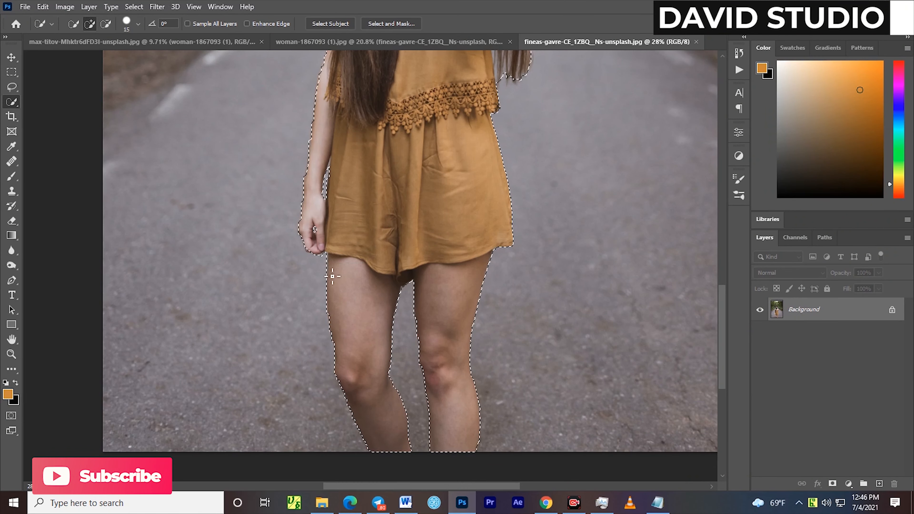
scroll(332, 275, down, 2)
scroll(385, 216, up, 4)
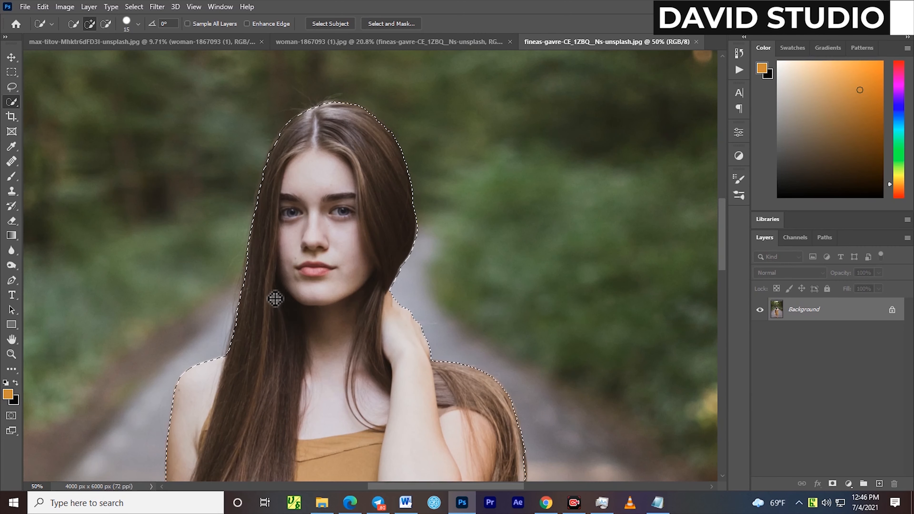
In Select and Mask, brush over the hair hanging below the raised elbow and set Shift Edge to -71%
key(alt+ctrl+r)
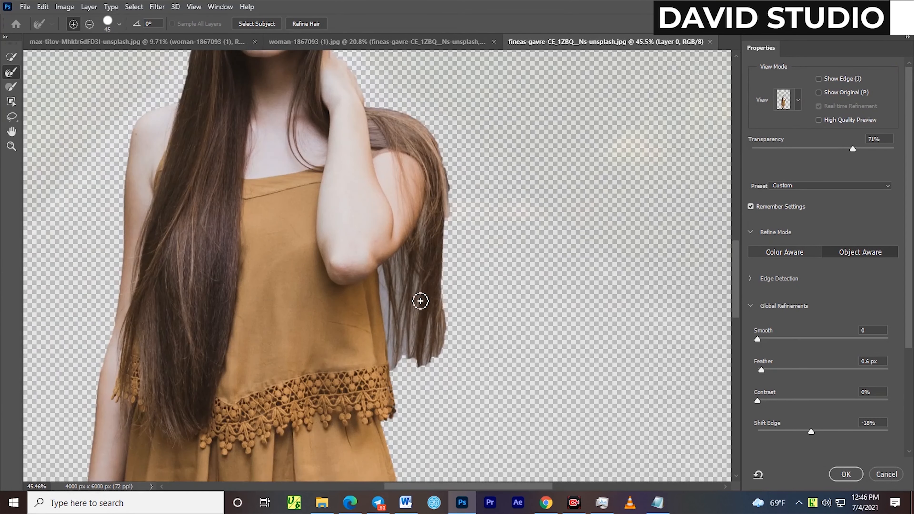
drag(391, 248, 443, 356)
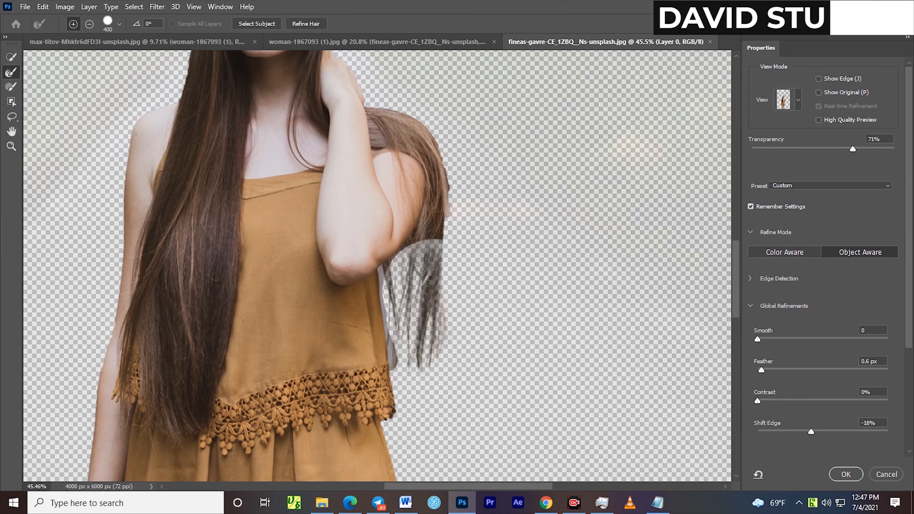
drag(811, 431, 777, 435)
Reduce the Refine Edge brush to 125 and paint over the loose hair strands beside and below the raised arm
key(bracketleft)
key(bracketleft)
key(bracketleft)
key(bracketleft)
key(bracketleft)
key(bracketleft)
key(bracketleft)
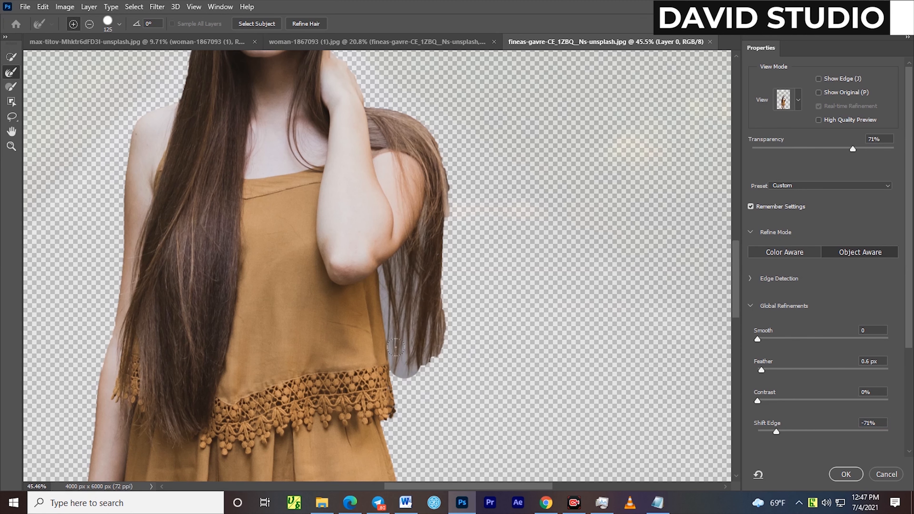
drag(434, 323, 438, 361)
drag(458, 171, 443, 293)
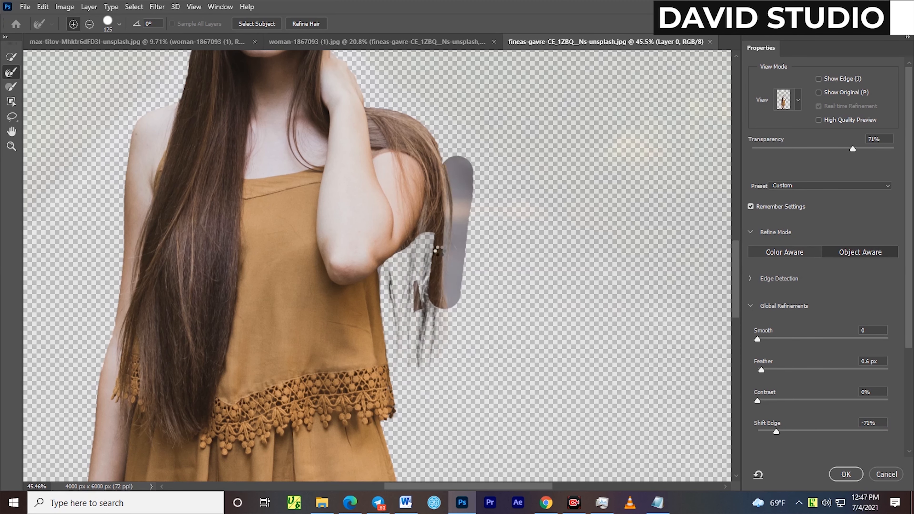
drag(428, 251, 418, 314)
mouse_move(435, 226)
mouse_down()
mouse_move(405, 289)
mouse_move(397, 291)
mouse_move(400, 264)
mouse_up()
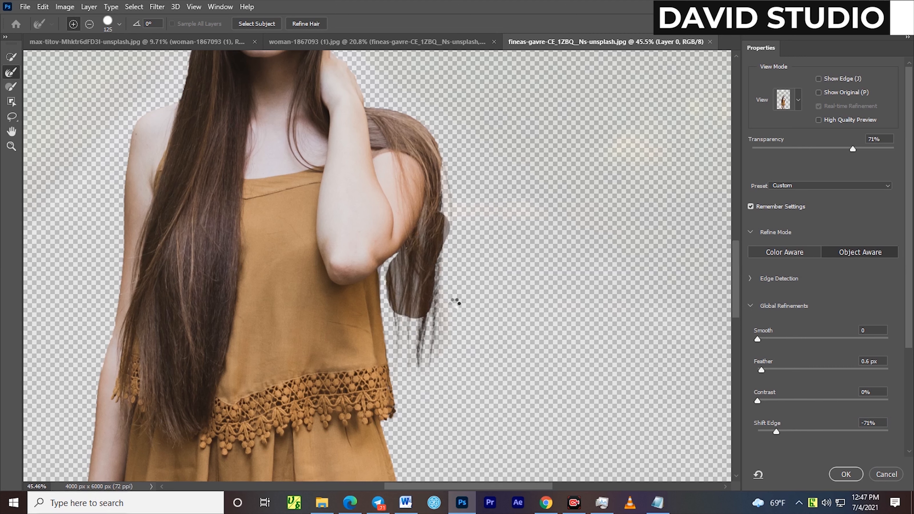
mouse_move(435, 211)
mouse_down()
mouse_move(413, 250)
mouse_move(402, 327)
mouse_move(432, 308)
mouse_up()
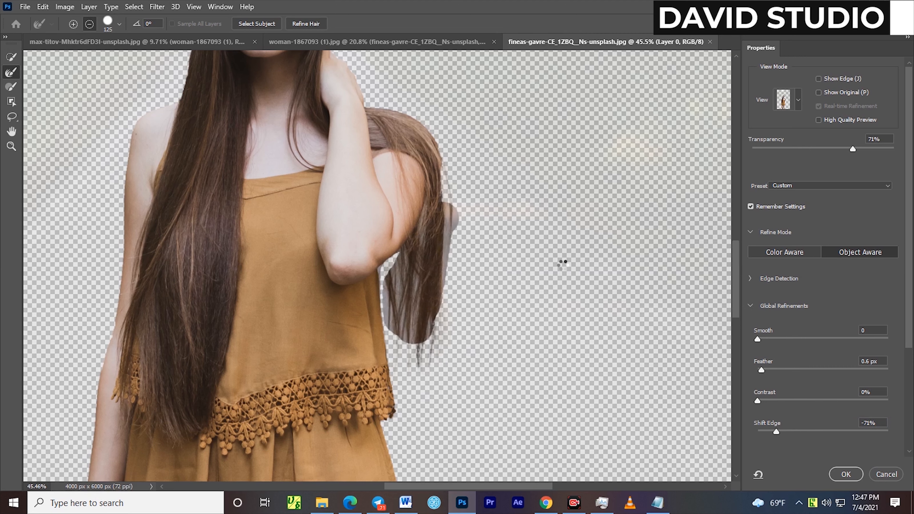
drag(453, 198, 455, 237)
drag(440, 142, 449, 183)
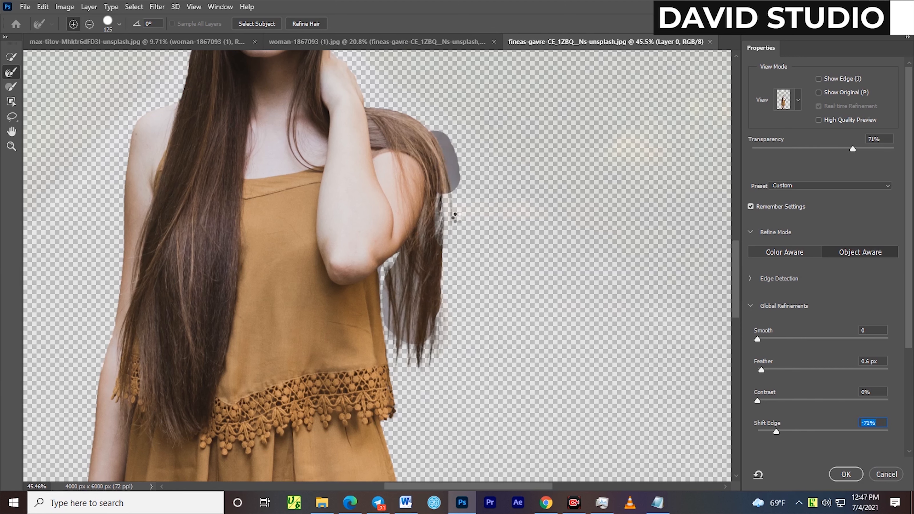
click(386, 298)
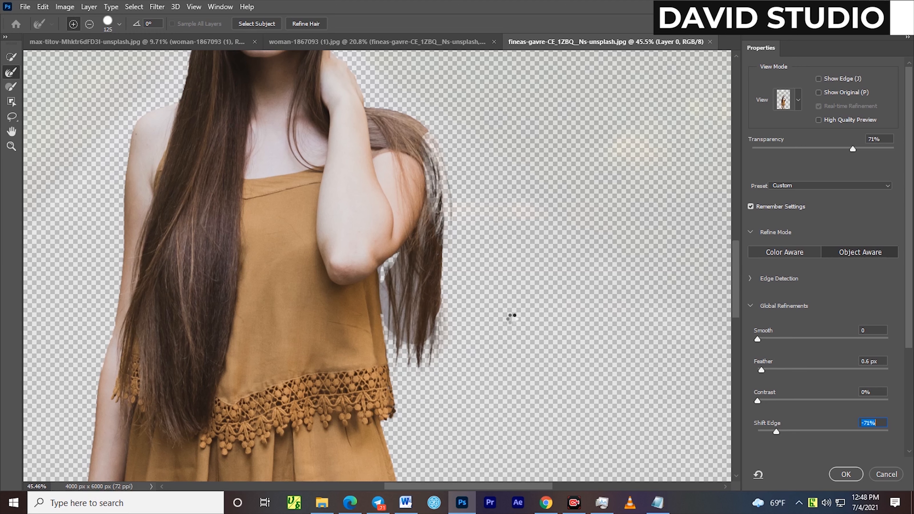
Set Shift Edge to -53% and Feather to 1.2 px, and output the result as New Layer with Layer Mask
drag(910, 299, 911, 394)
drag(776, 299, 788, 300)
drag(761, 238, 766, 238)
click(820, 406)
click(821, 409)
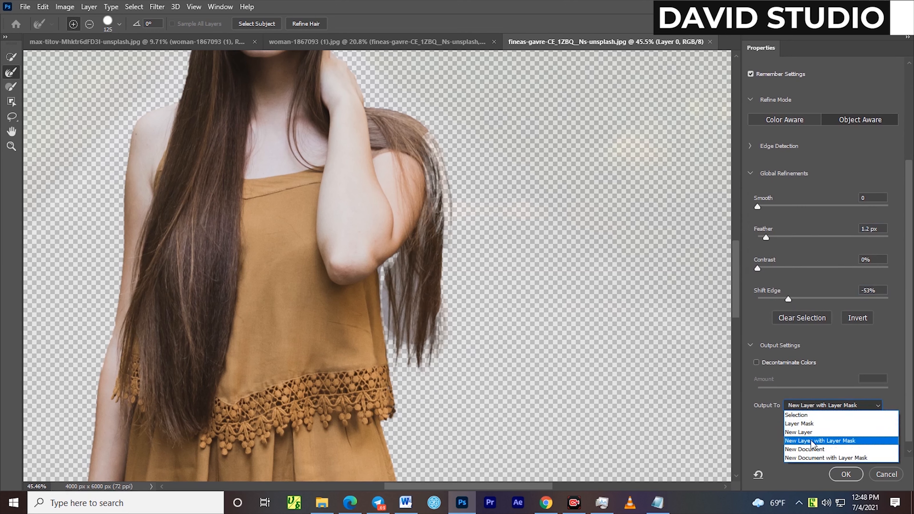
click(810, 444)
click(856, 476)
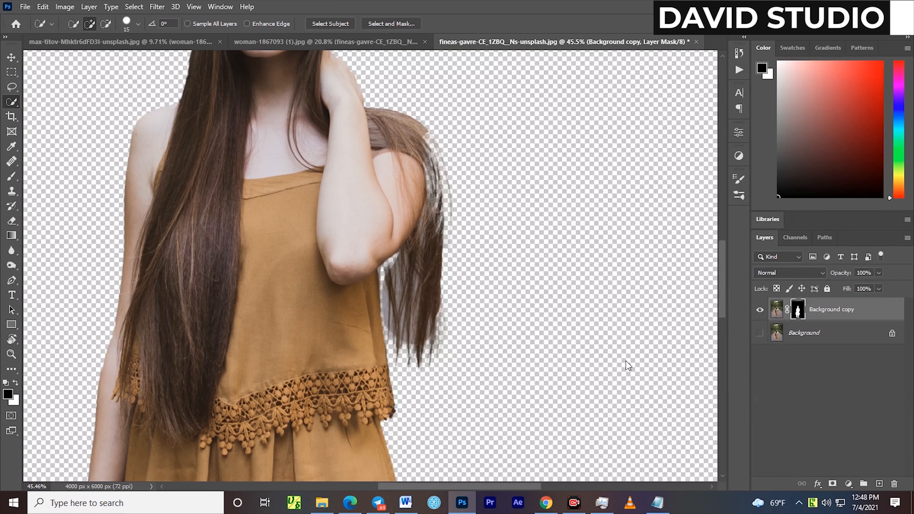
Show the original Background layer beneath the cut-out, toggling it to check the masked edges
scroll(620, 361, down, 2)
scroll(621, 360, down, 1)
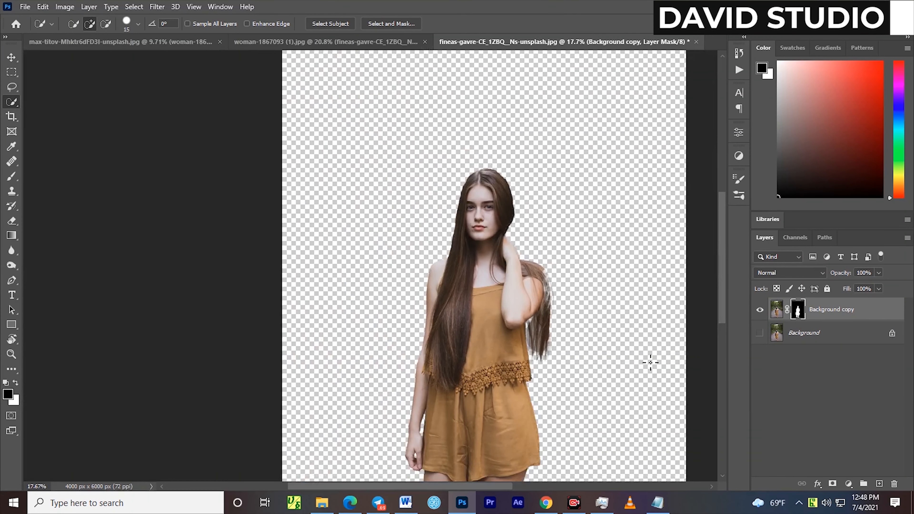
click(759, 333)
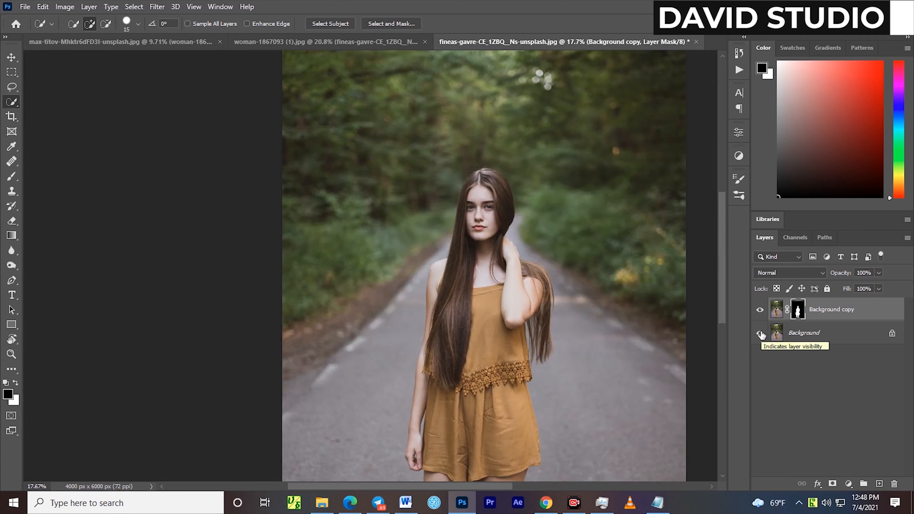
click(760, 333)
click(760, 334)
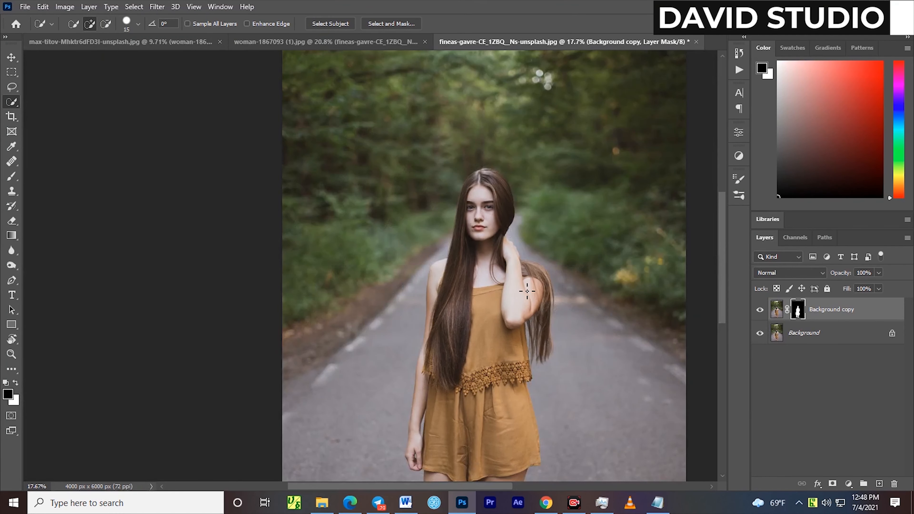
scroll(488, 238, up, 3)
scroll(489, 238, down, 8)
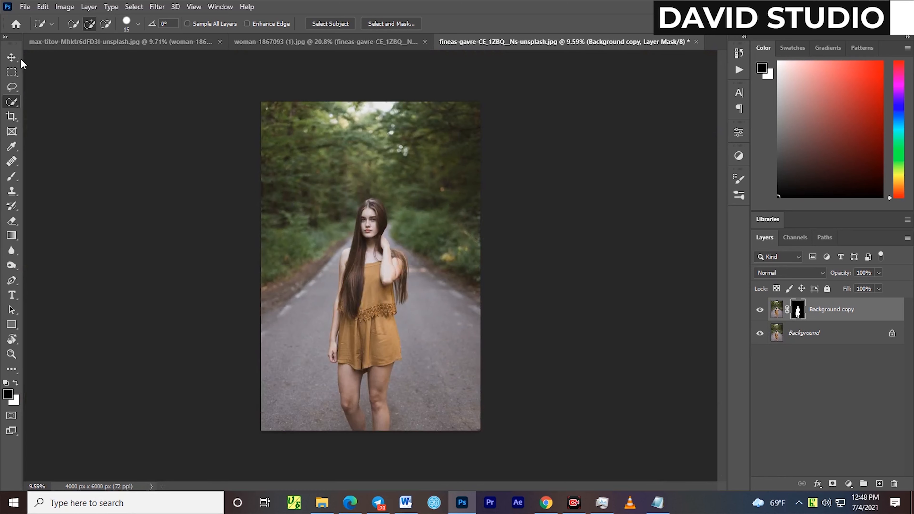
Switch to the Move tool and hide the masked Background copy layer
click(13, 57)
scroll(396, 257, up, 5)
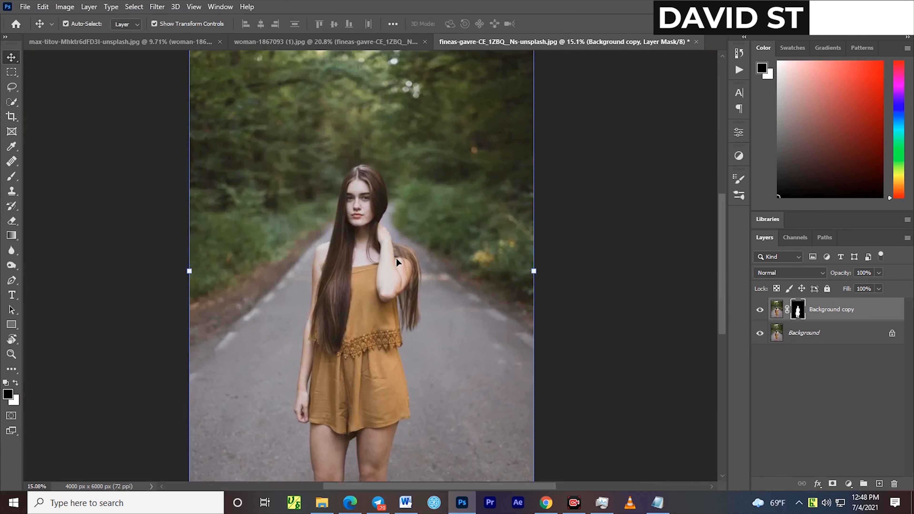
scroll(398, 258, down, 4)
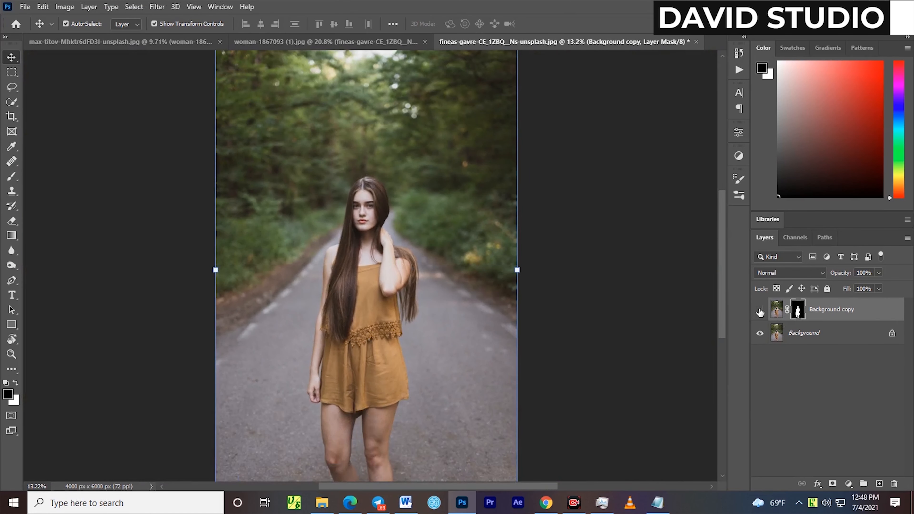
click(760, 312)
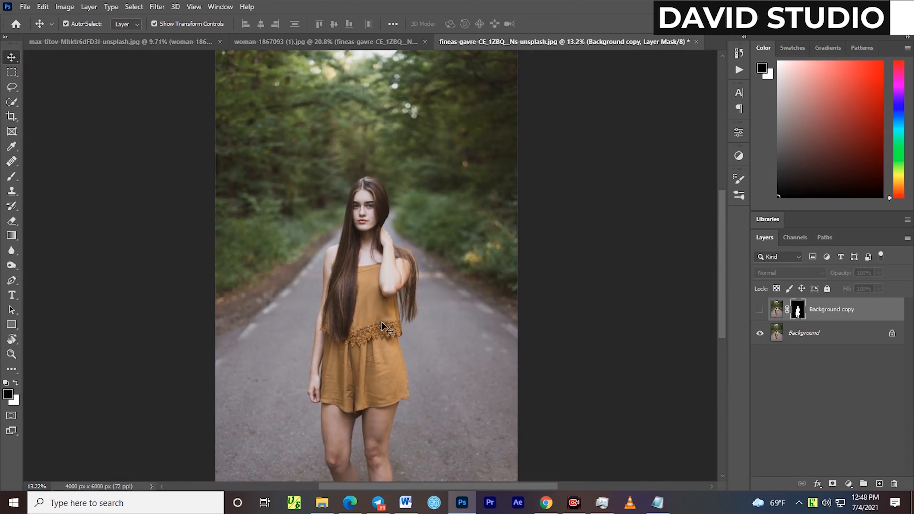
click(156, 6)
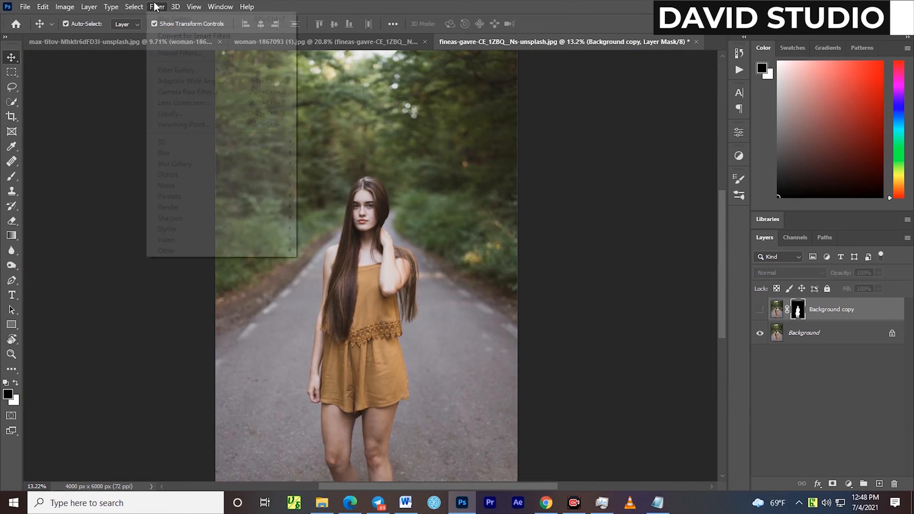
key(Escape)
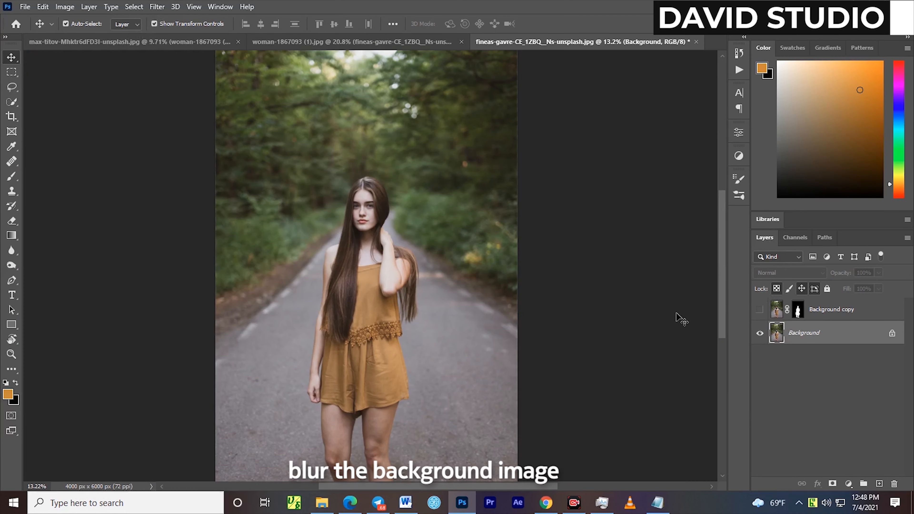
Duplicate the Background layer and hide the original
key(ctrl+j)
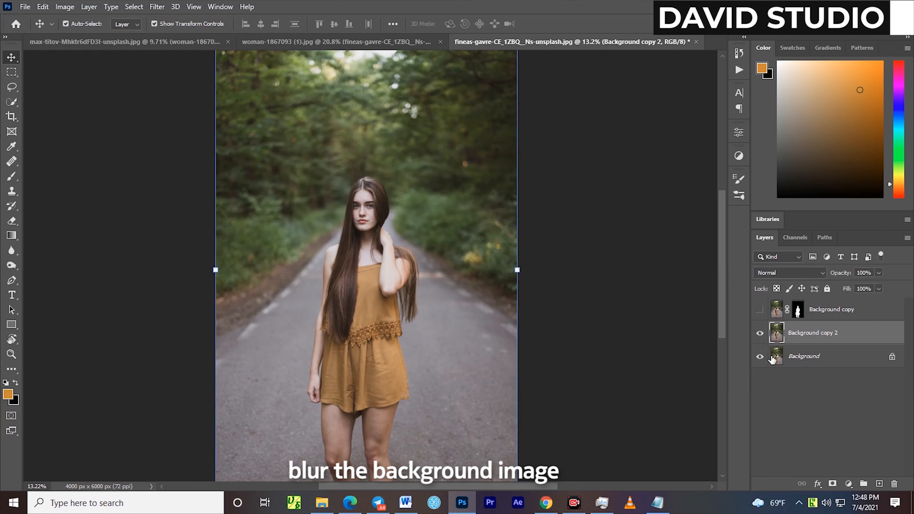
click(760, 357)
Apply a Tilt-Shift blur of 45 px to Background copy 2, with the slightly tilted focus band lowered to the woman's waist
click(157, 6)
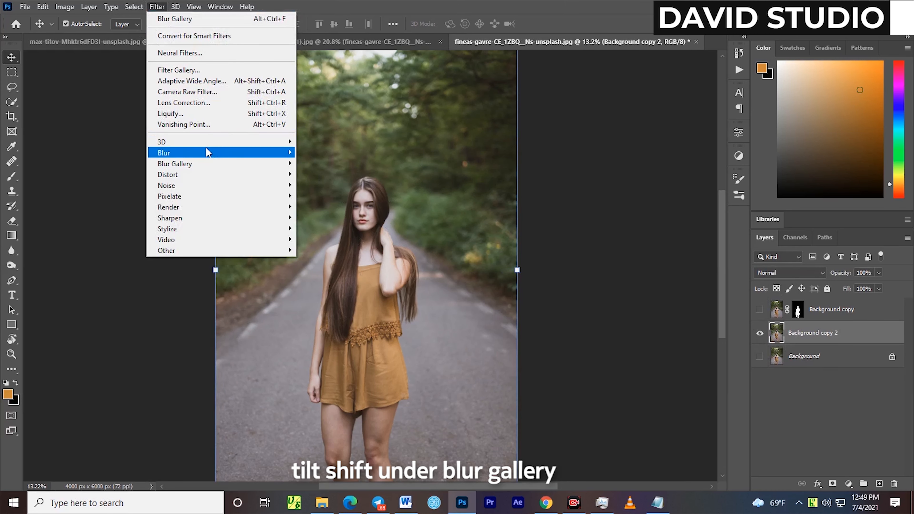
mouse_move(209, 172)
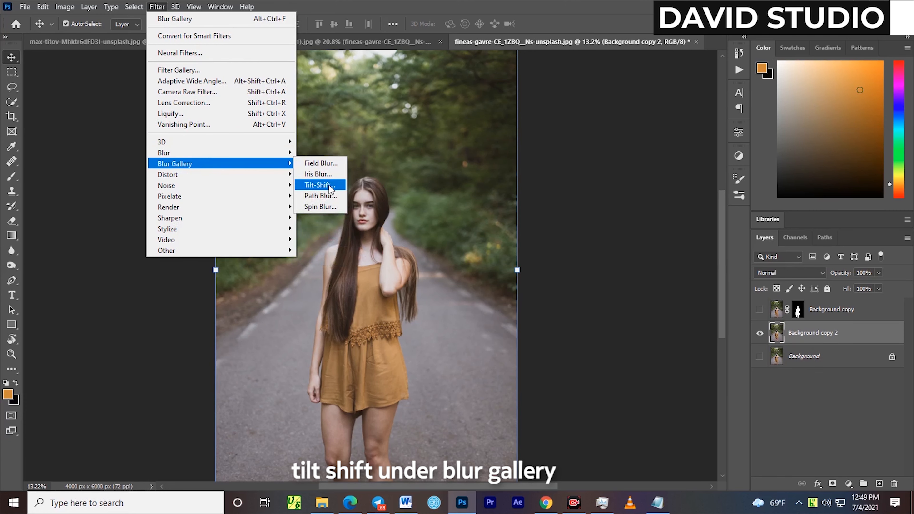
click(320, 185)
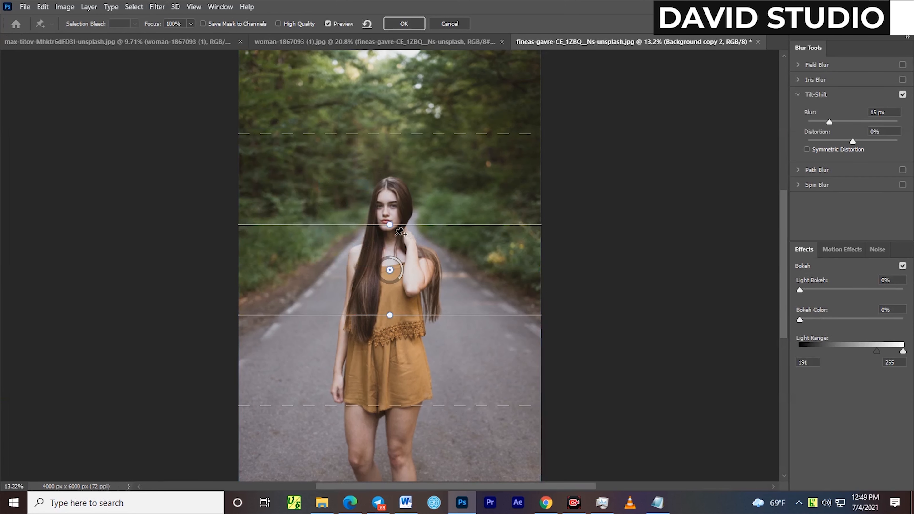
drag(377, 136, 375, 177)
drag(392, 272, 390, 352)
drag(391, 295, 389, 295)
drag(393, 247, 392, 230)
drag(425, 295, 437, 327)
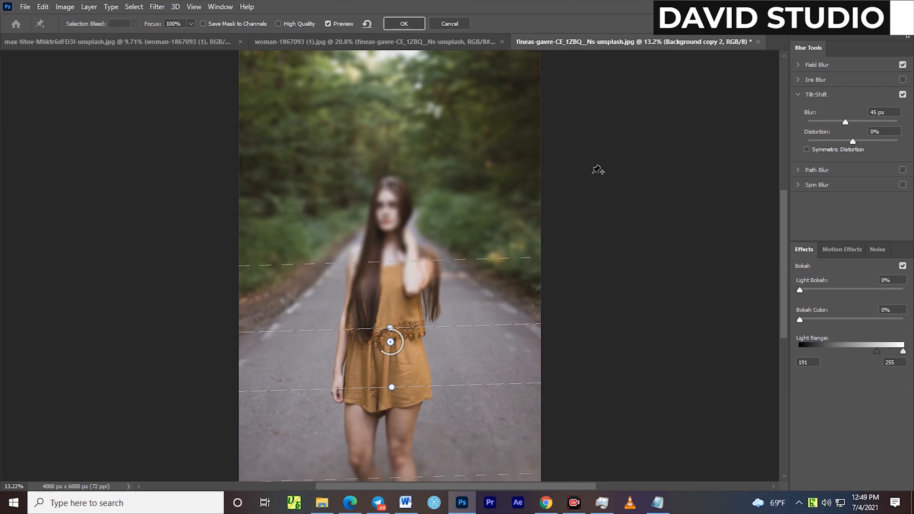
click(798, 66)
click(386, 24)
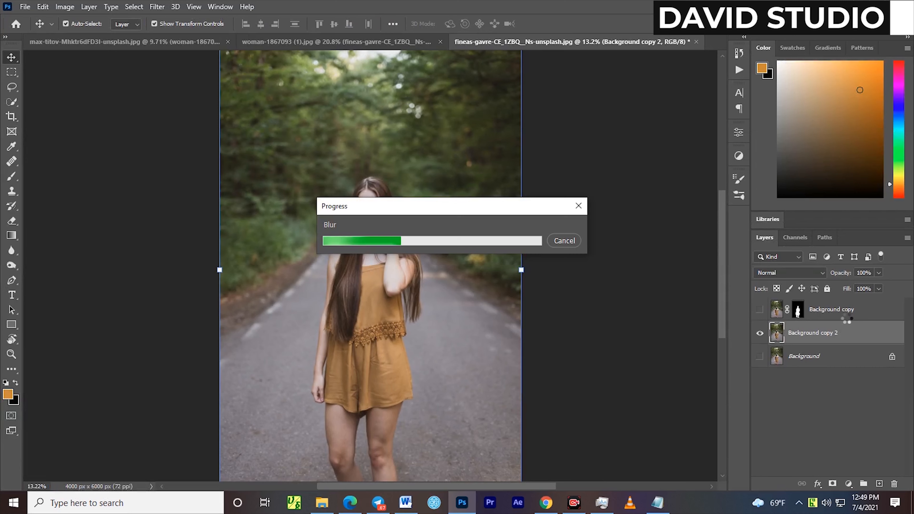
Show the masked Background copy layer over the blurred layer and toggle it to compare the effect
click(760, 309)
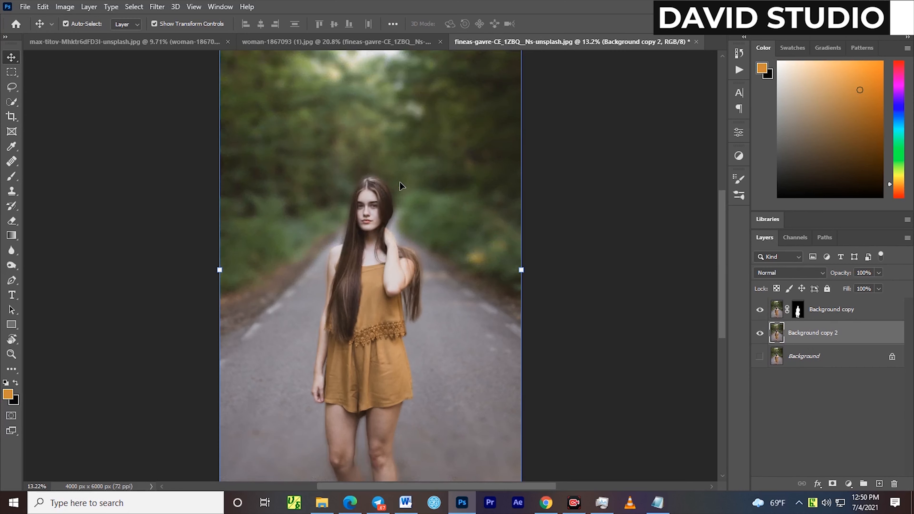
click(760, 311)
click(760, 311)
click(760, 312)
click(759, 312)
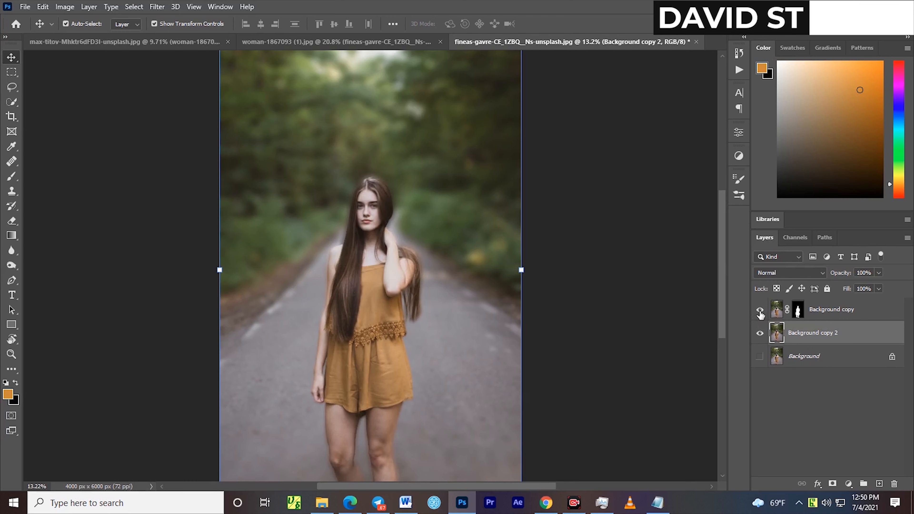
scroll(331, 275, up, 10)
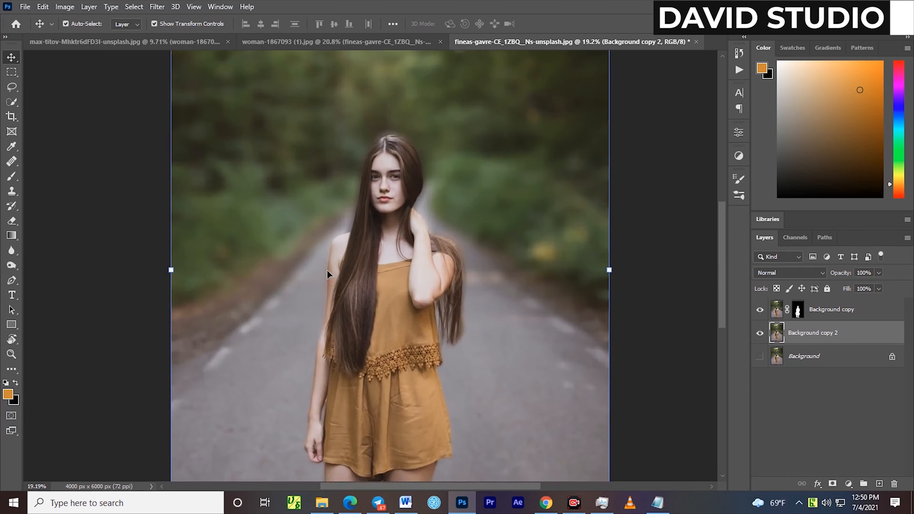
scroll(397, 132, down, 8)
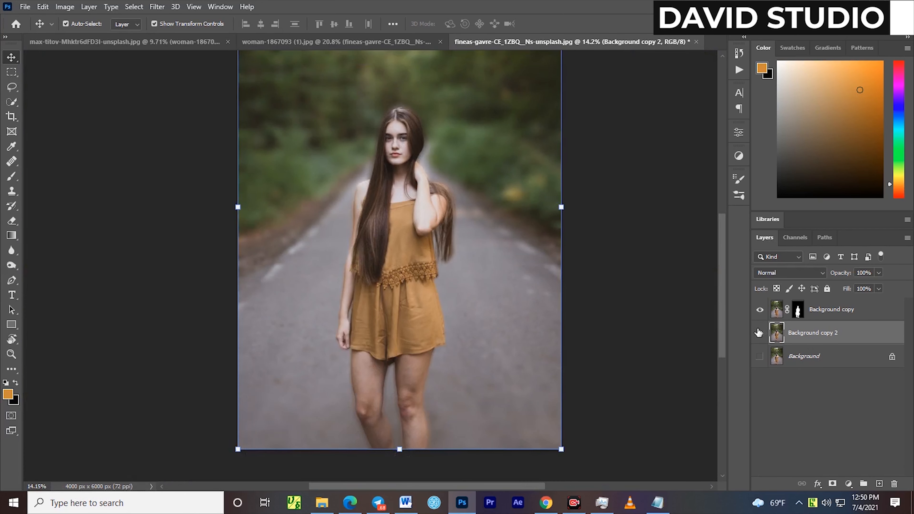
Toggle the Background copy 2 and masked Background copy layers to compare the blurred image
click(758, 333)
click(760, 309)
click(759, 310)
scroll(430, 143, down, 2)
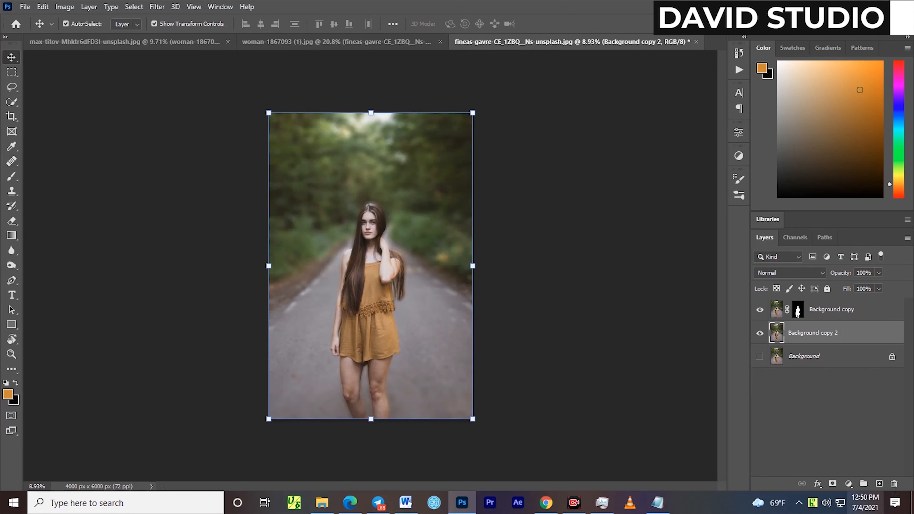
Darken the background with a Levels adjustment layer above Background copy 2, using input levels 28, 0.84 and 229
click(849, 484)
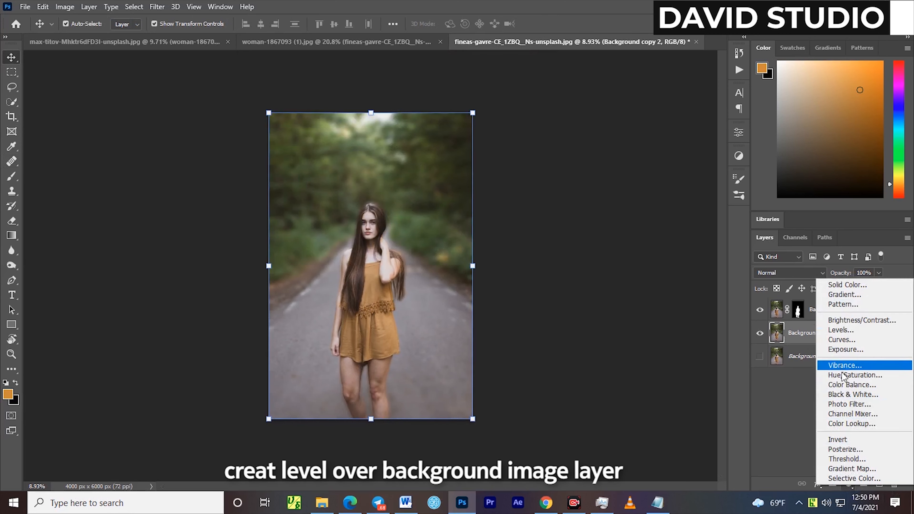
click(840, 330)
drag(589, 248, 597, 249)
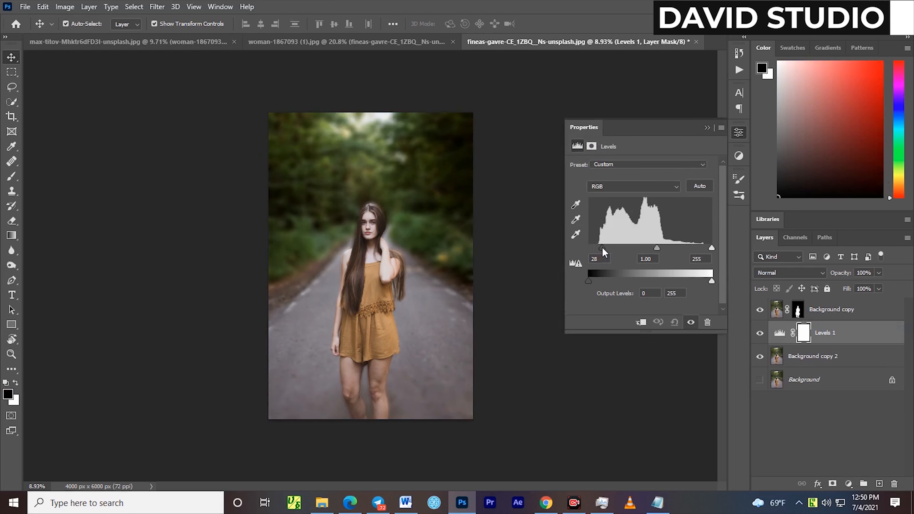
drag(711, 248, 657, 248)
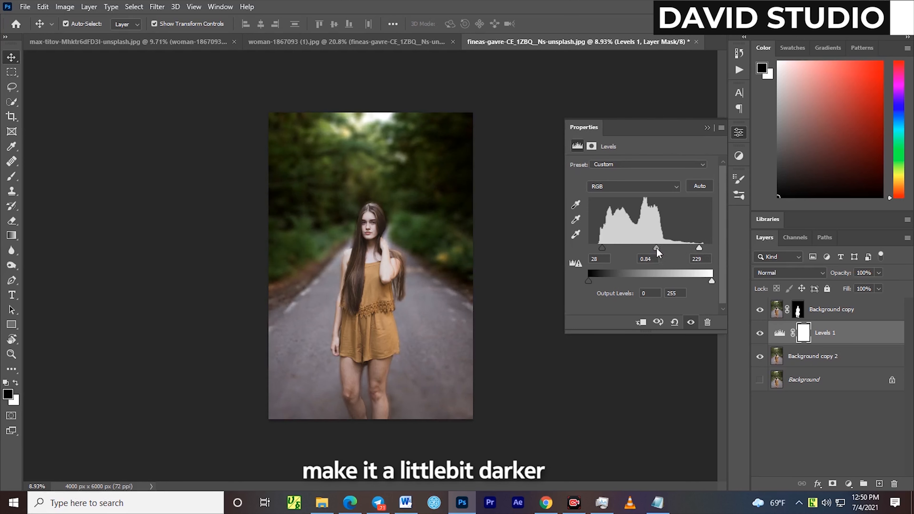
click(706, 128)
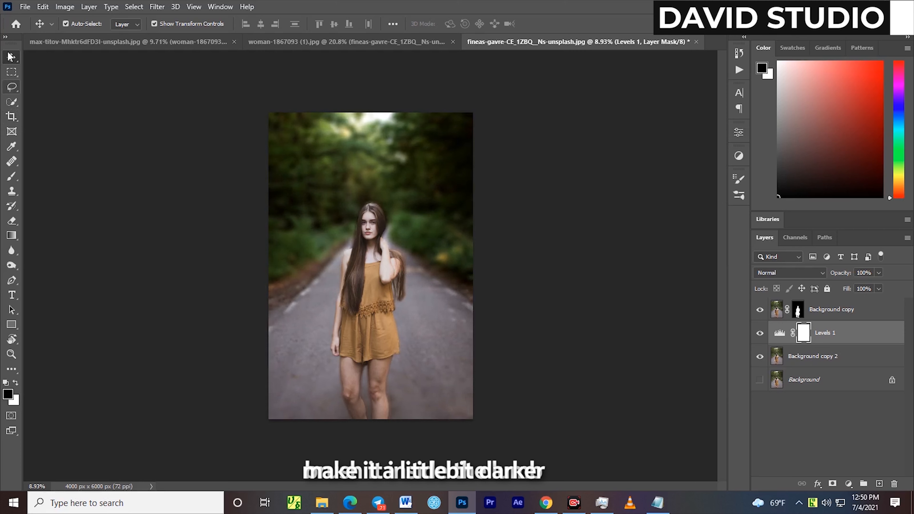
scroll(435, 304, up, 1)
scroll(431, 299, down, 1)
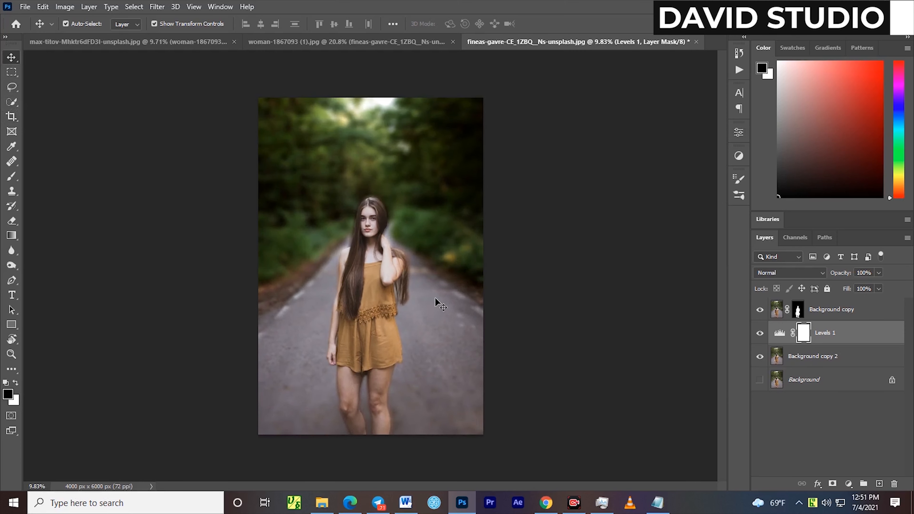
Start a Shadows/Highlights adjustment on the Background copy layer with the shadows Amount at 22% and Radius at 39 px
click(829, 318)
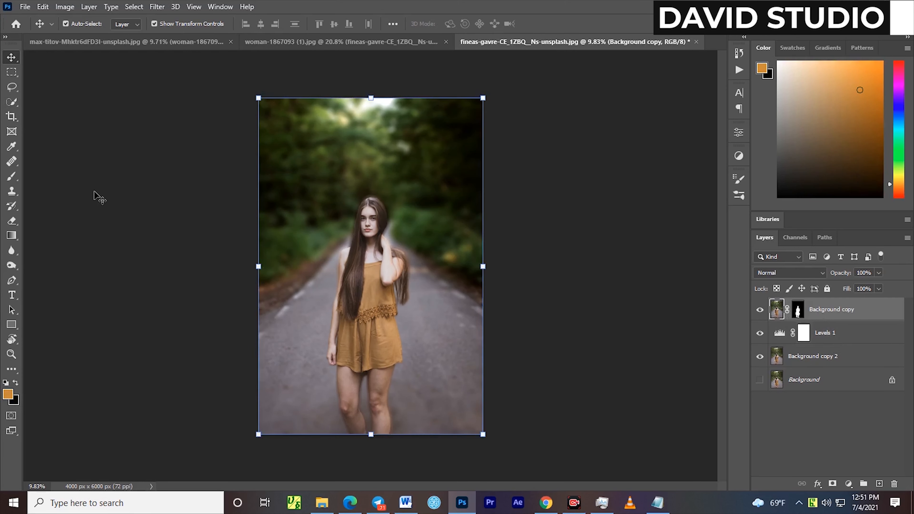
click(65, 7)
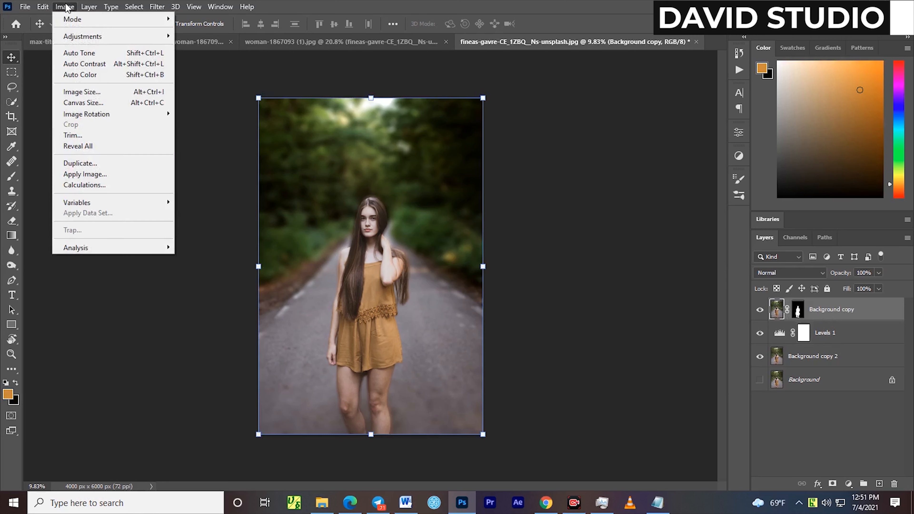
mouse_move(76, 39)
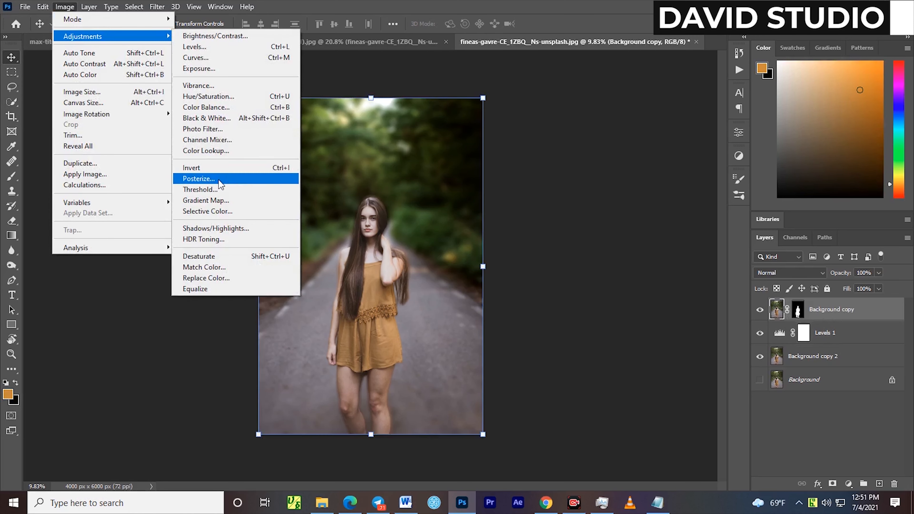
click(215, 228)
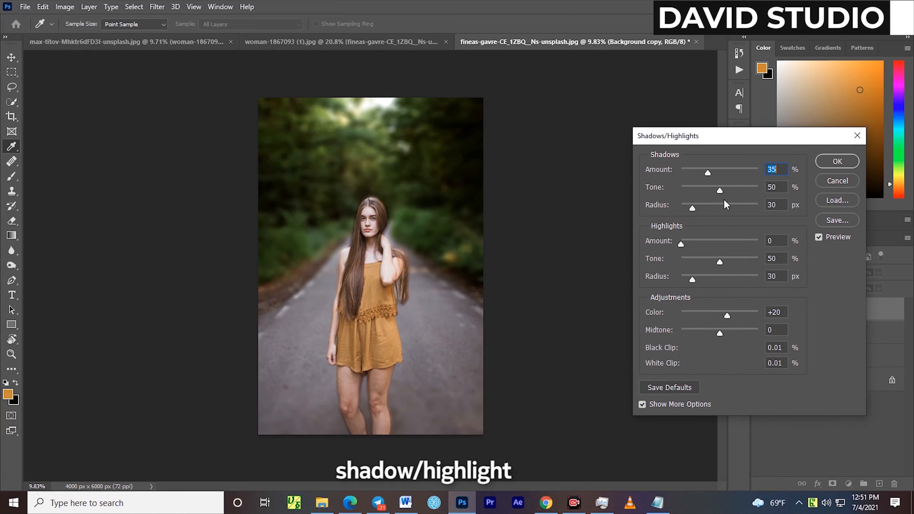
drag(708, 173, 706, 172)
click(704, 172)
drag(704, 172, 698, 174)
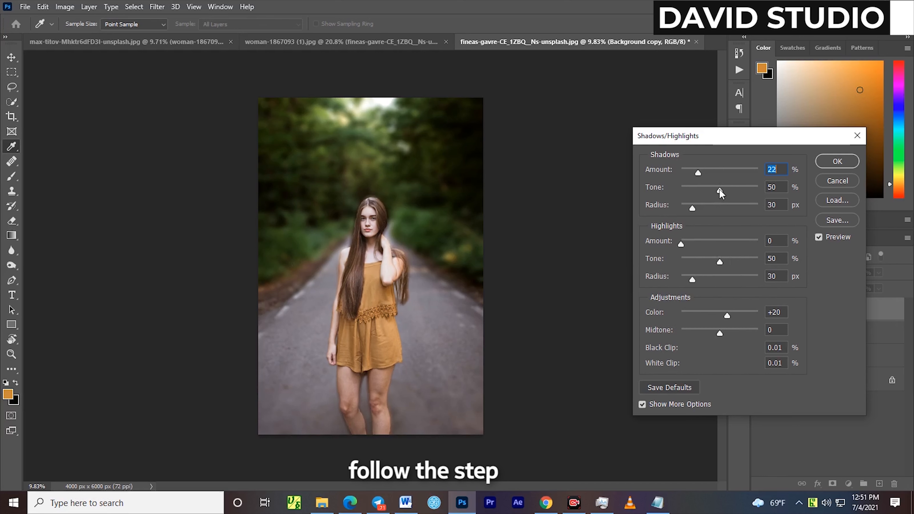
drag(720, 190, 720, 189)
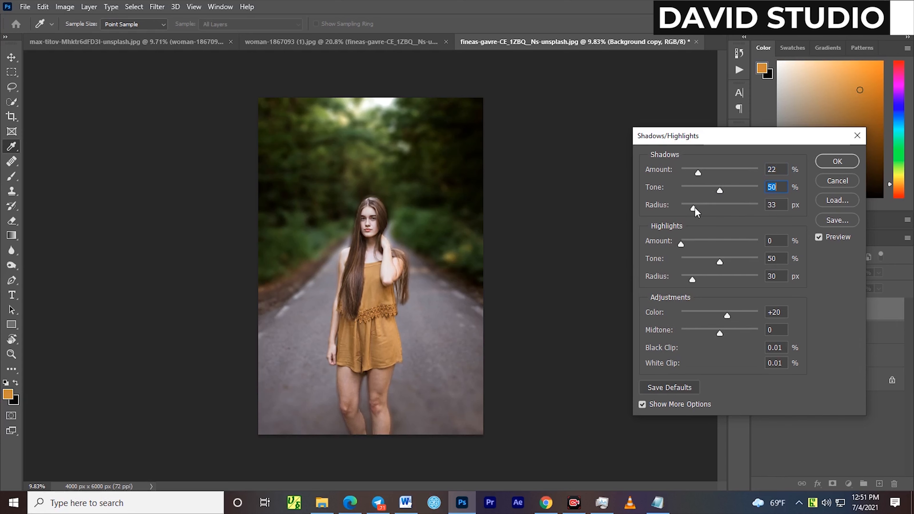
drag(695, 208, 696, 208)
Set the highlights Amount to 11% and Tone to 41%, set Color to +48, and apply the adjustment
drag(681, 244, 712, 264)
click(711, 263)
drag(727, 313, 738, 314)
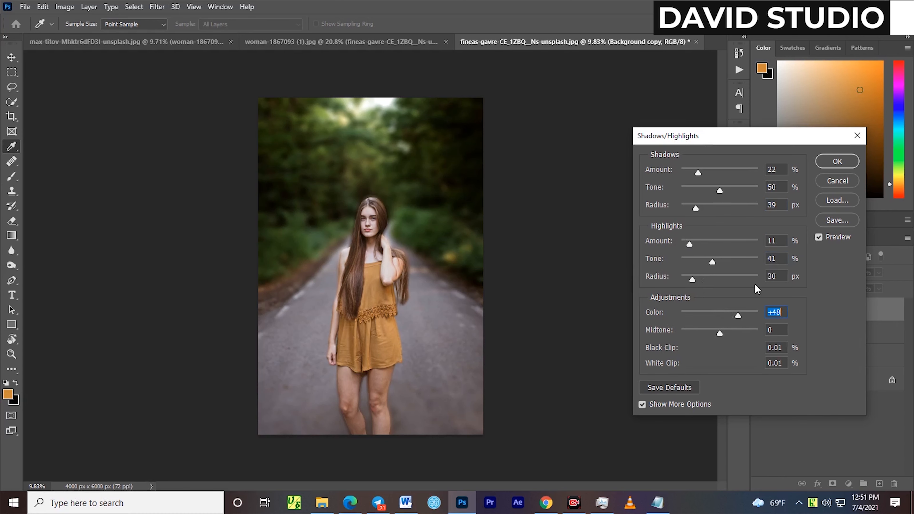
click(837, 161)
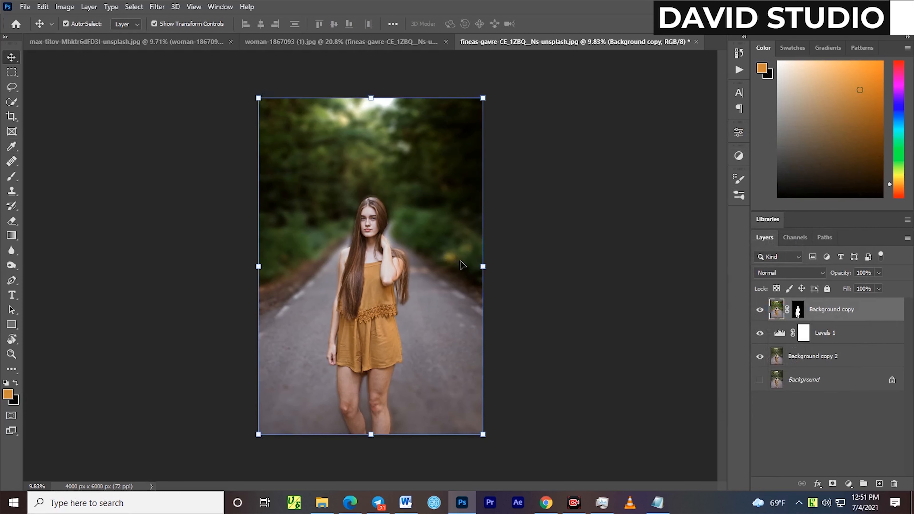
Apply a Vibrance adjustment of +42 to the Background copy layer
click(65, 7)
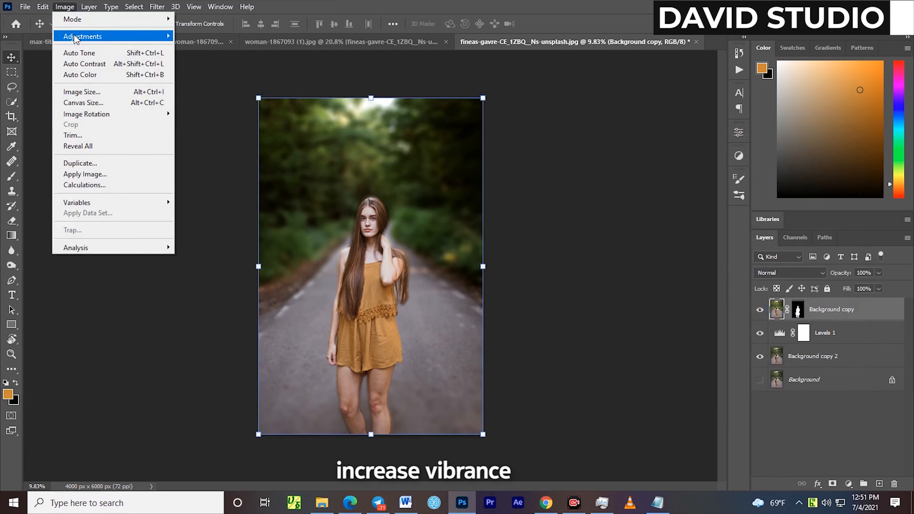
mouse_move(79, 36)
click(222, 86)
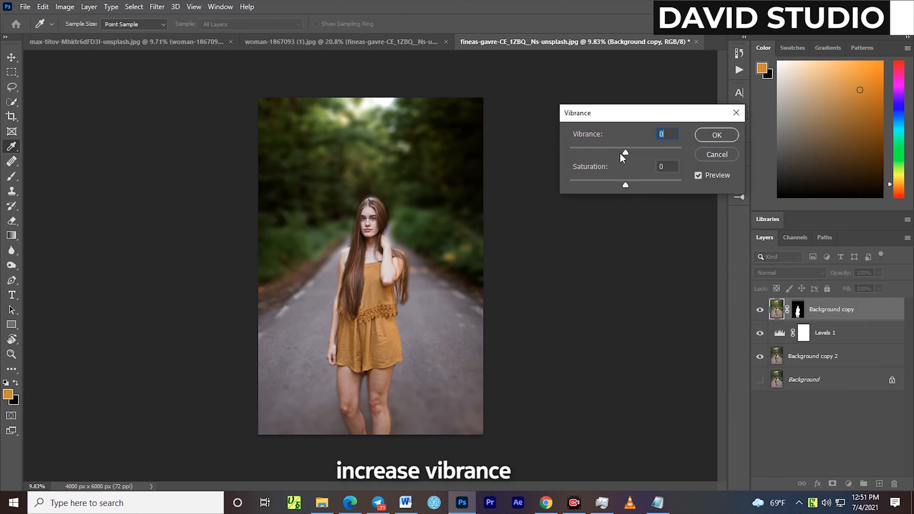
drag(625, 153, 626, 152)
click(633, 150)
drag(638, 149, 643, 149)
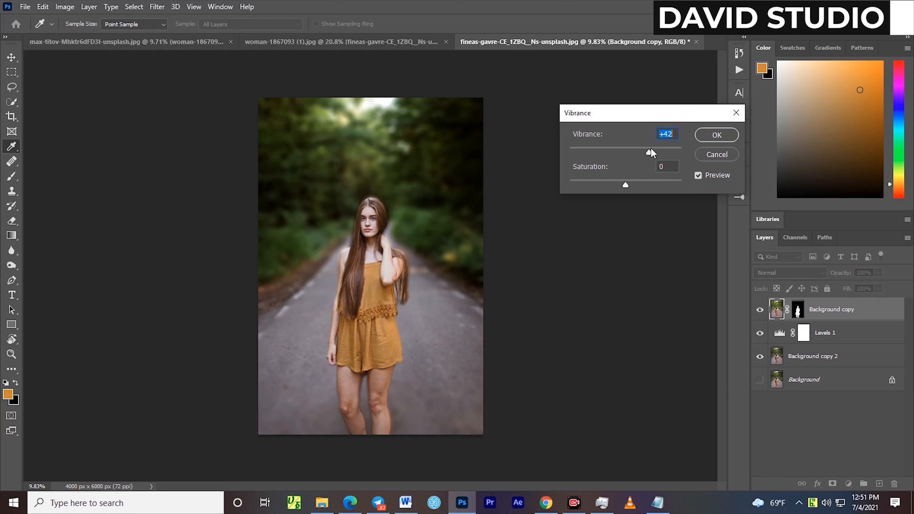
click(718, 135)
key(v)
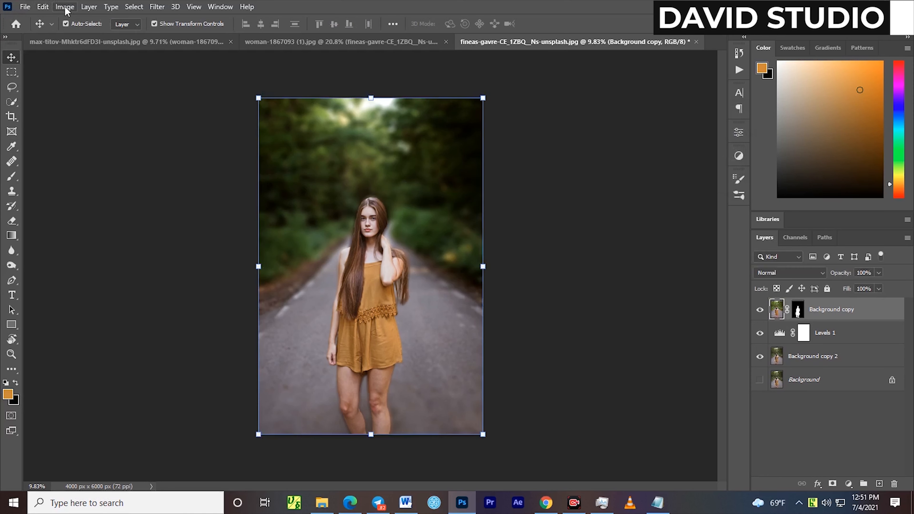
Start a Selective Color adjustment on the Background copy layer and shift its Reds, raising their Black amount
click(65, 7)
mouse_move(81, 41)
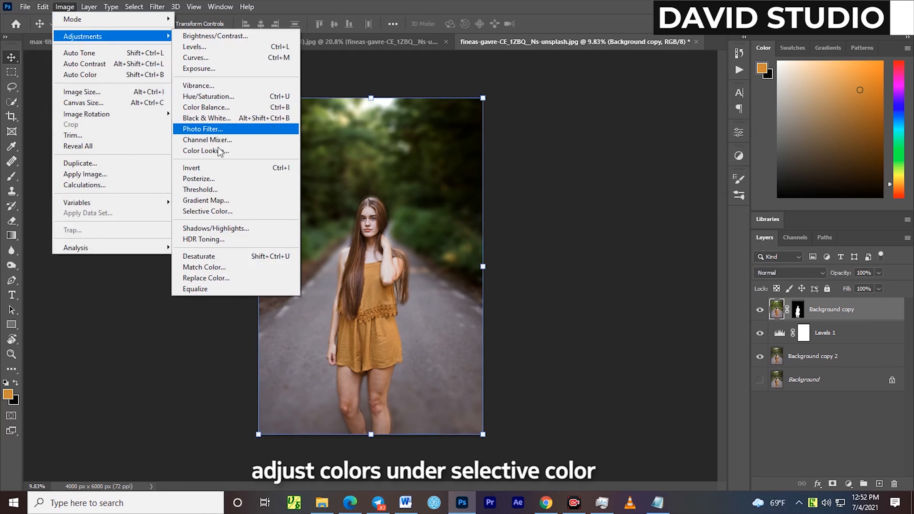
click(219, 212)
click(643, 162)
click(657, 169)
drag(656, 188, 644, 237)
drag(657, 265, 672, 264)
Adjust the Black amount of the Blacks and raise their Cyan amount slightly
click(648, 157)
click(648, 255)
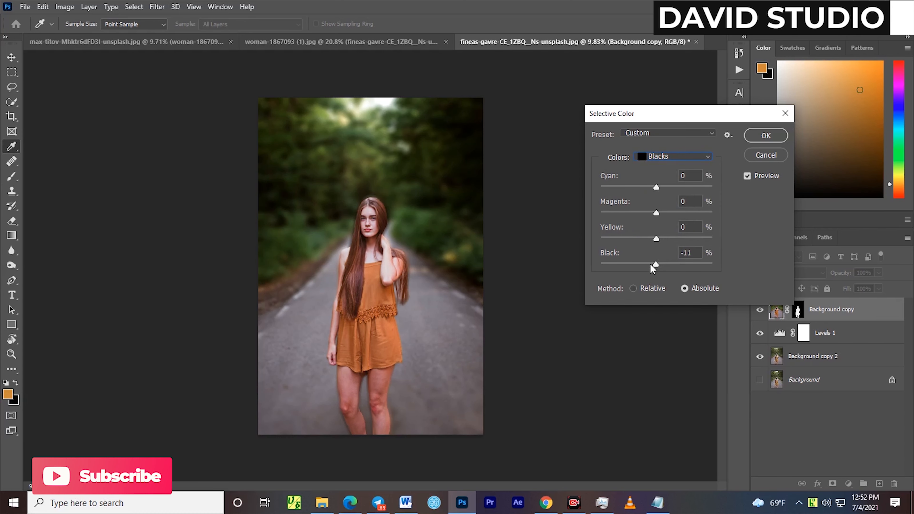
drag(649, 266, 656, 265)
mouse_move(656, 188)
mouse_down()
mouse_move(648, 187)
mouse_move(662, 188)
mouse_up()
Set the Yellows to Cyan +34, Magenta +14 and Yellow +29, and raise their Black amount slightly
click(644, 158)
click(649, 177)
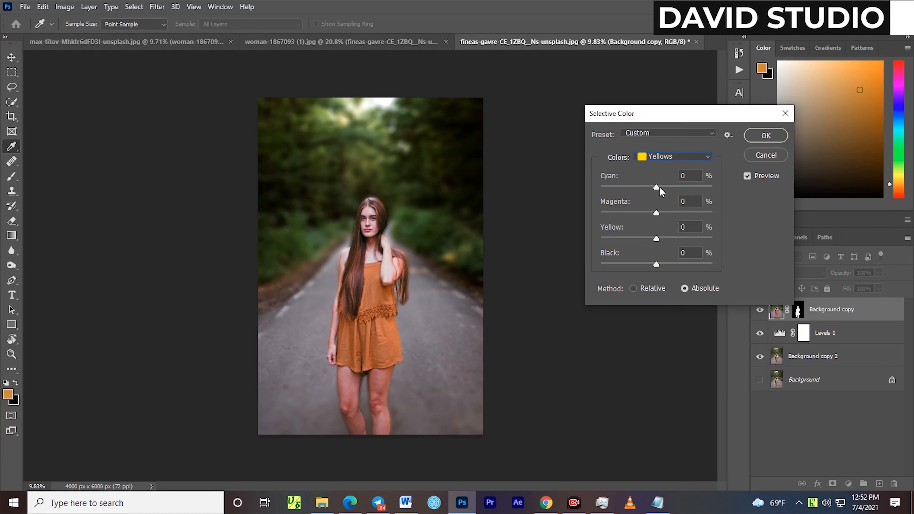
drag(674, 185, 647, 238)
click(672, 238)
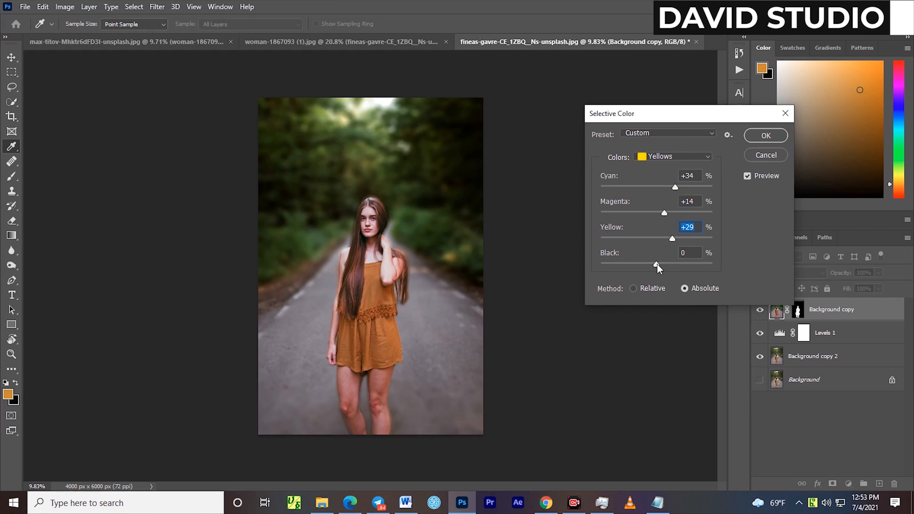
Set the Cyan amount of the Cyans to +71 and raise their Magenta and Yellow amounts
click(641, 159)
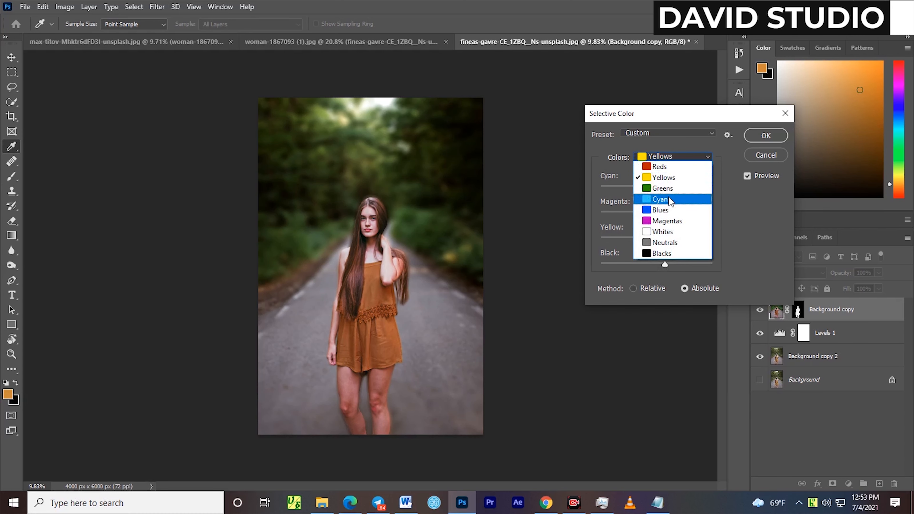
click(667, 189)
click(648, 157)
click(660, 187)
click(696, 187)
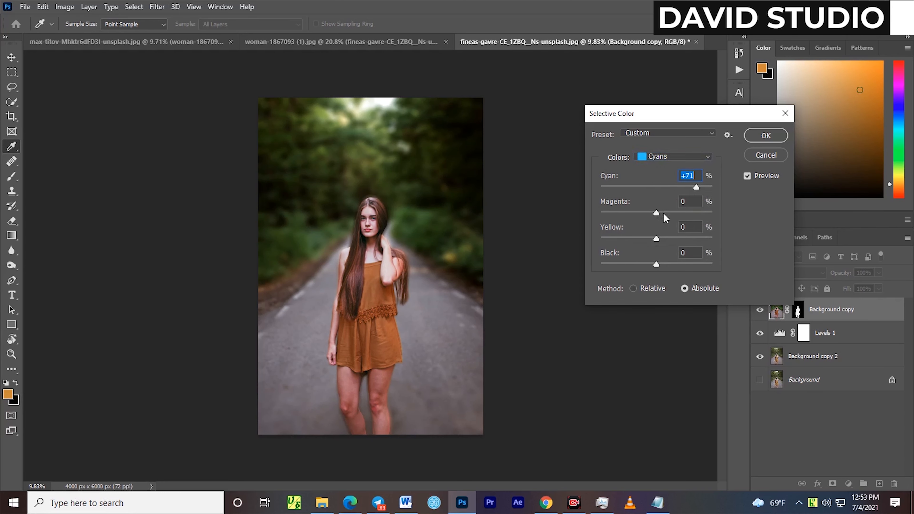
drag(685, 213, 694, 212)
click(669, 238)
Raise the Black amount of the Blues and increase their Cyan amount slightly
click(641, 155)
click(660, 211)
drag(666, 264, 679, 264)
drag(660, 185, 663, 187)
Raise Magenta and lower Yellow and Black for the Magentas, and apply the Selective Color adjustment
click(641, 156)
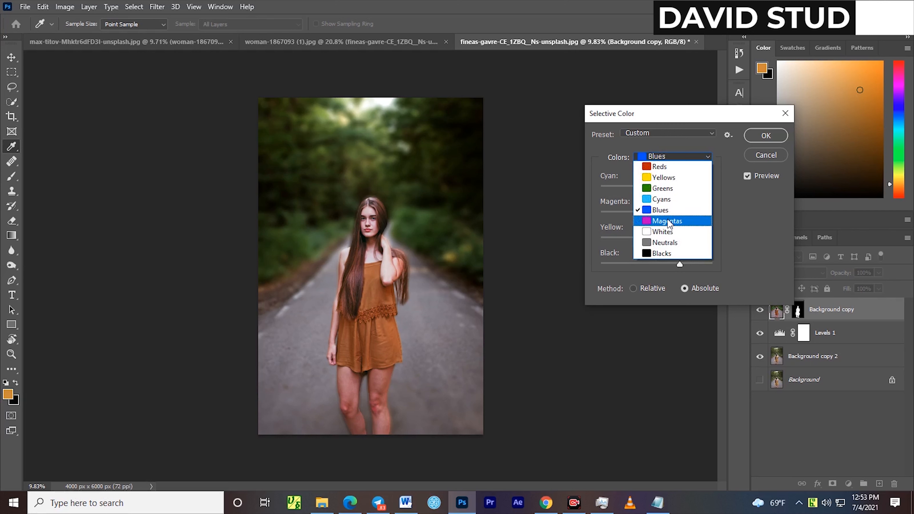
click(660, 220)
drag(671, 211, 640, 239)
drag(656, 265, 646, 265)
click(766, 135)
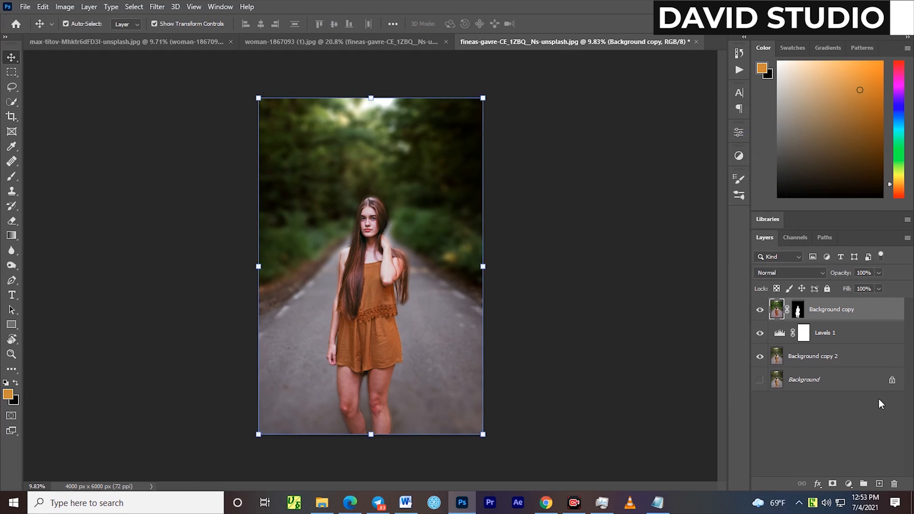
Group the Background copy, Levels 1 and Background copy 2 layers and show the original Background layer
shift+click(856, 356)
right_click(856, 355)
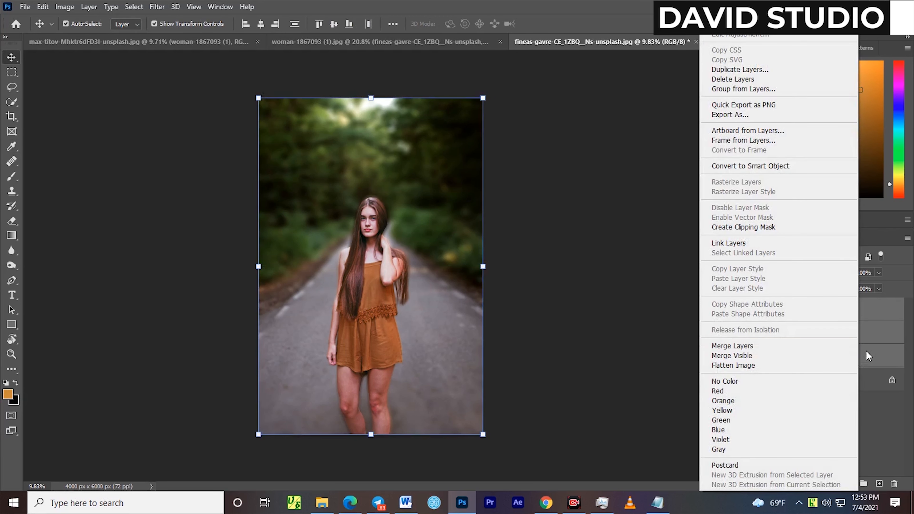
click(877, 357)
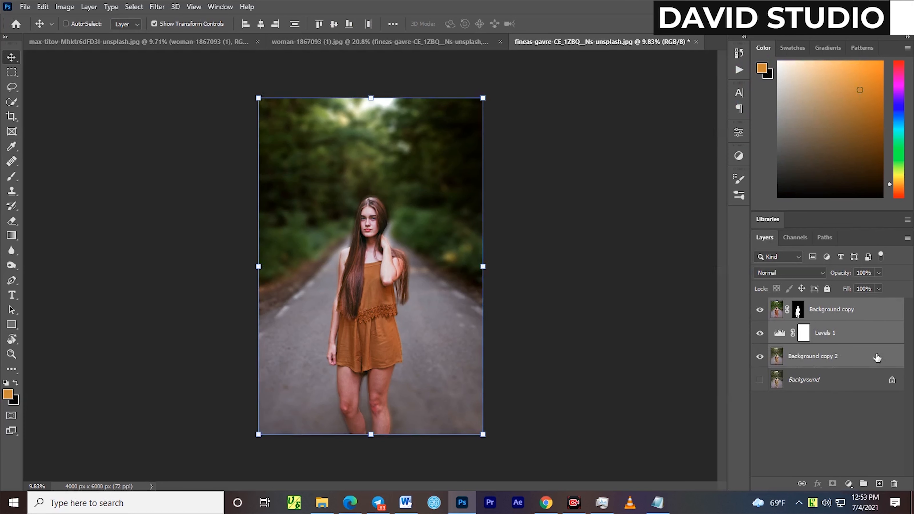
key(ctrl+g)
click(760, 324)
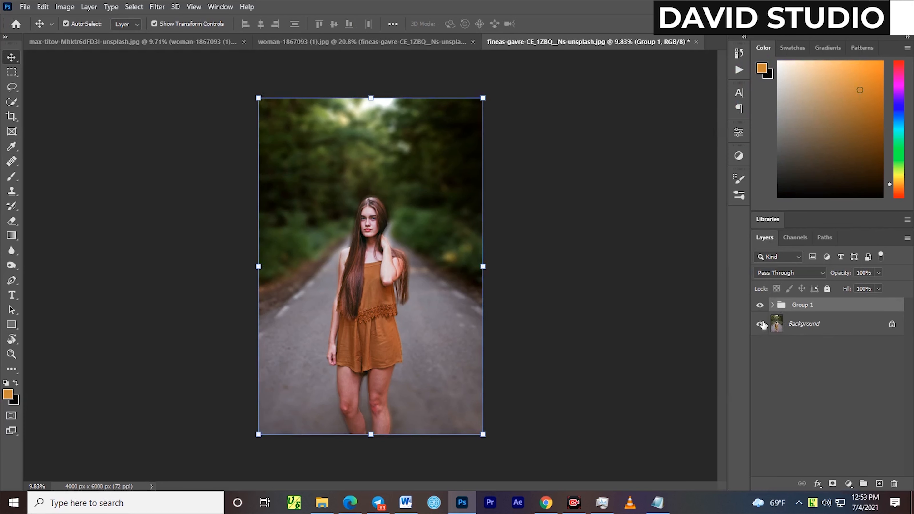
Toggle the visibility of Group 1 to compare the edited photo with the original
click(760, 306)
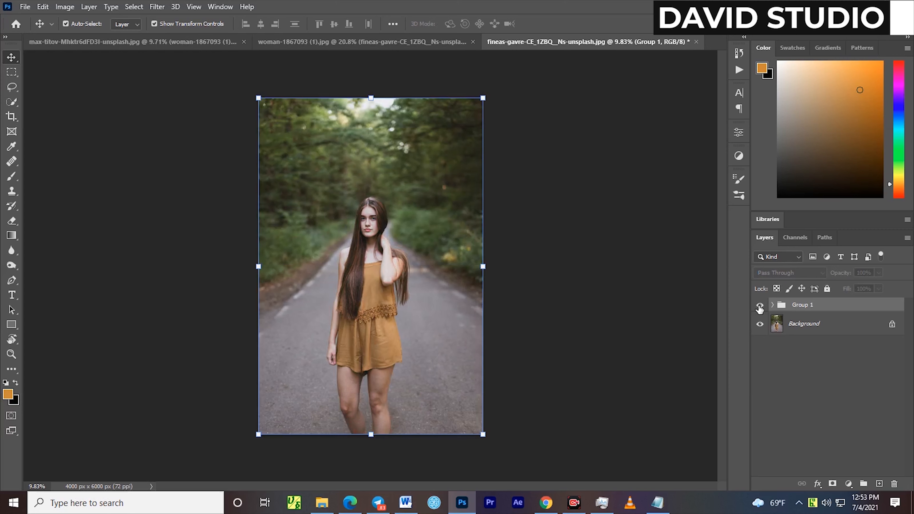
click(759, 306)
click(760, 307)
click(759, 307)
click(566, 333)
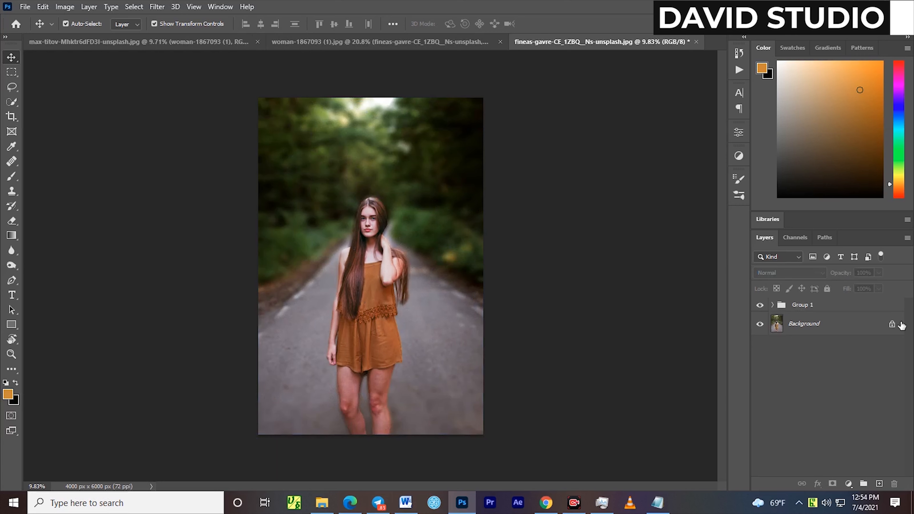
click(759, 305)
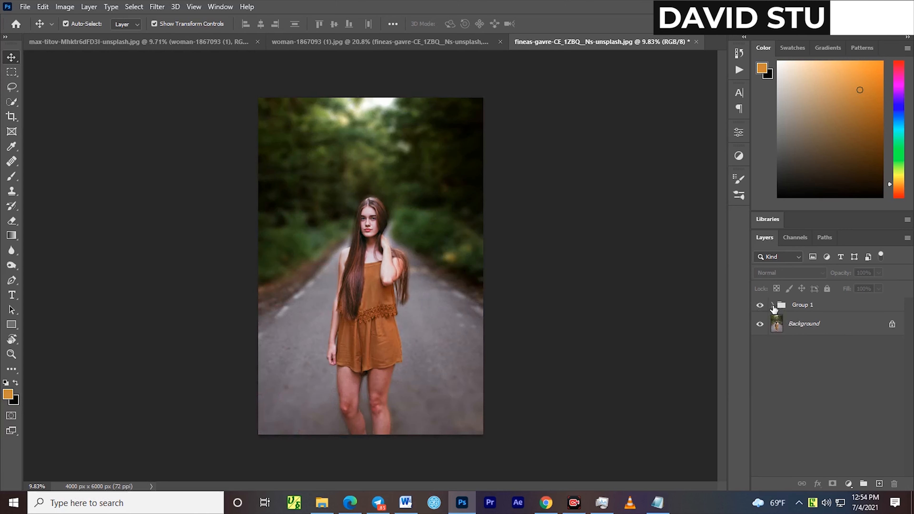
Raise the black input level of the Levels 1 adjustment inside Group 1 to 32
click(772, 306)
click(827, 370)
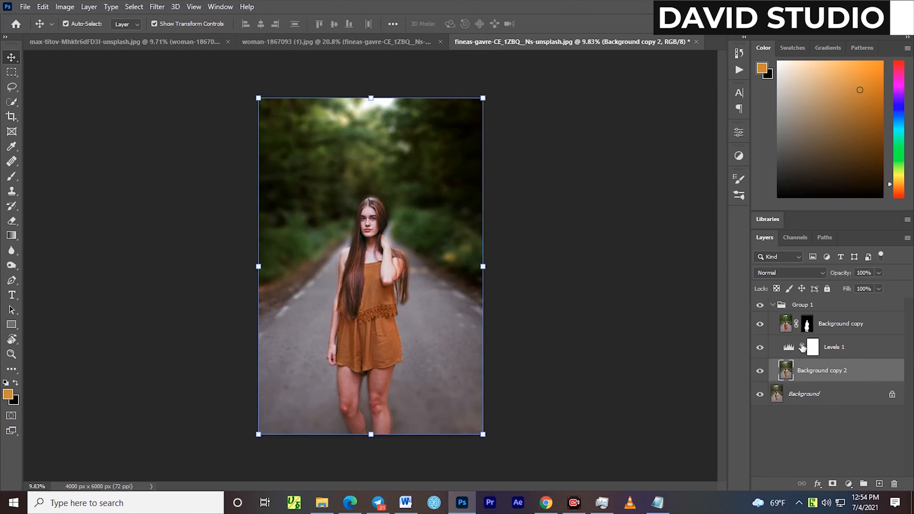
double_click(790, 347)
drag(602, 249, 603, 248)
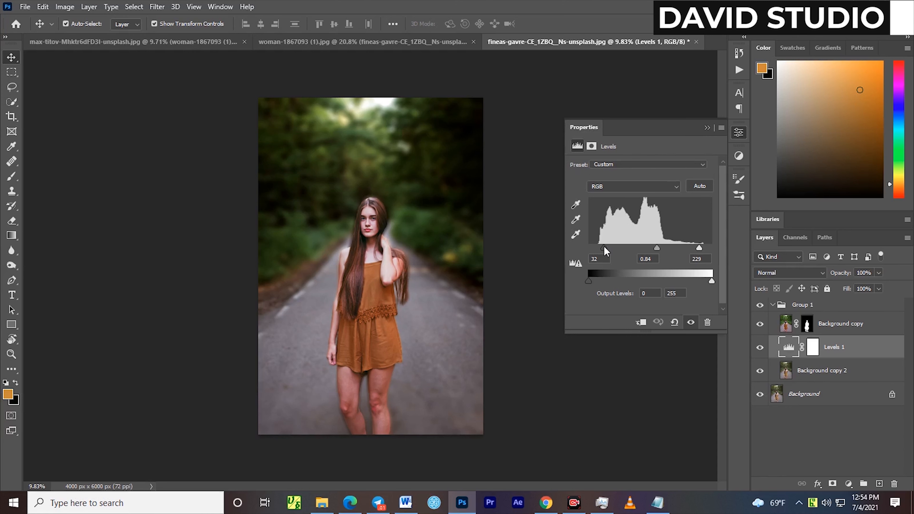
click(707, 128)
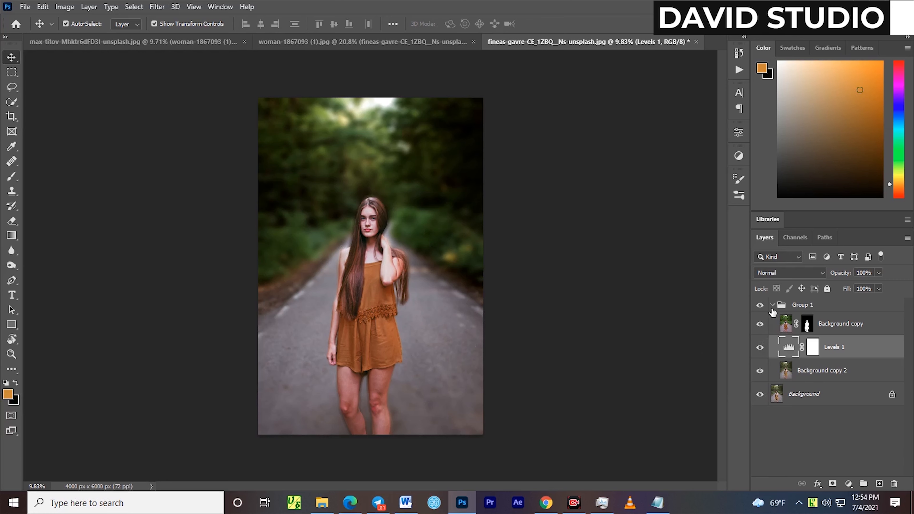
Hide and show Group 1 again to compare the refined Levels result with the original photo
click(760, 305)
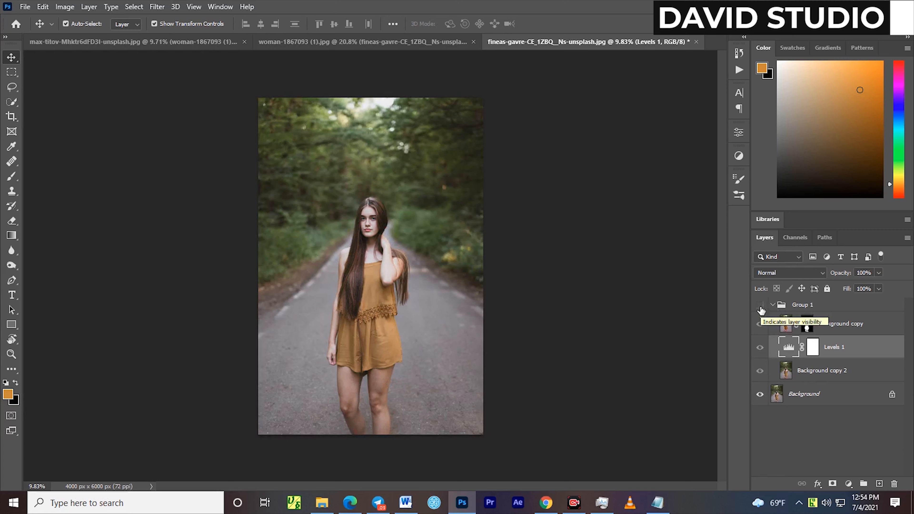
click(760, 306)
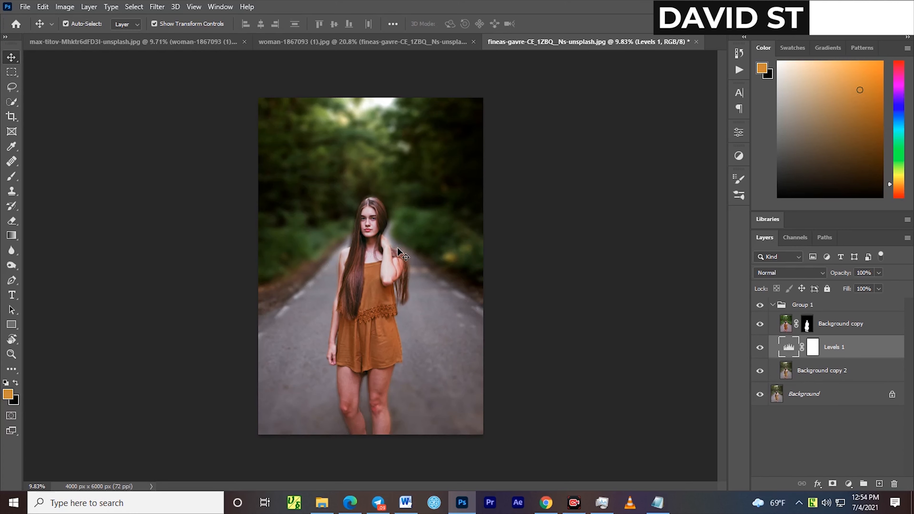
click(760, 306)
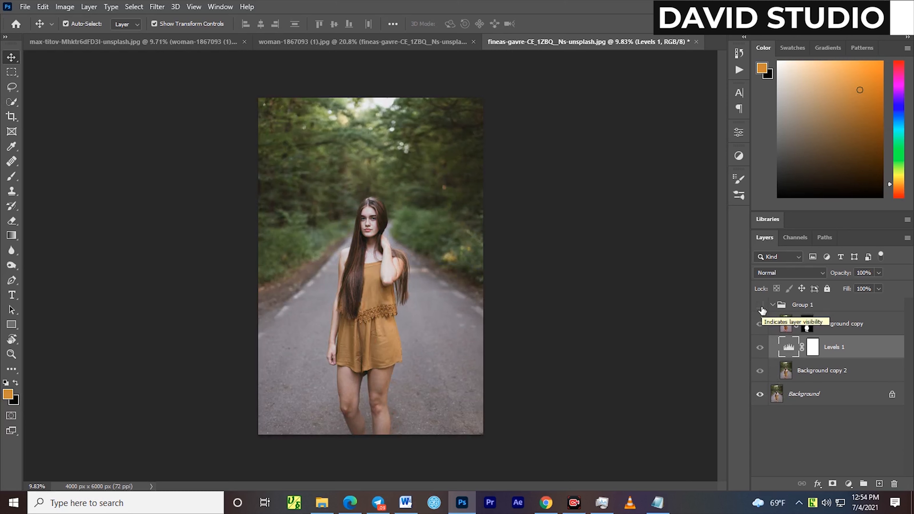